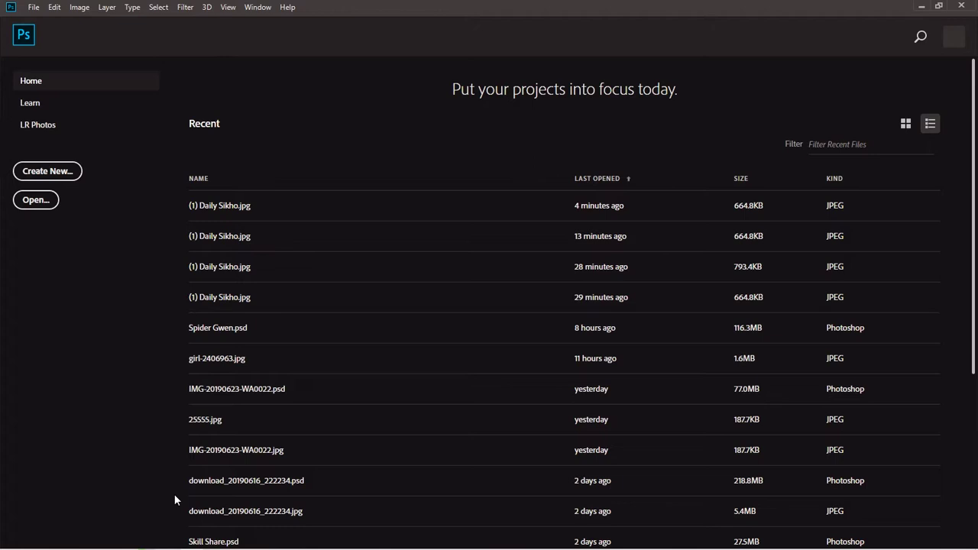
- Switch to File Explorer and open the Resizing Image folder on the TUTORIALS (F:) drive
{"action": "mouse_move", "coordinate": [164, 548]}
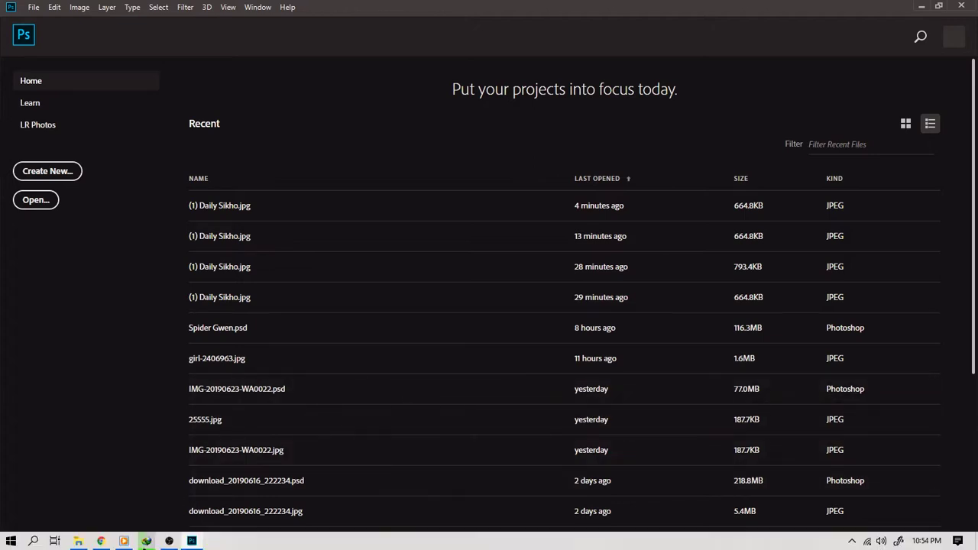
{"action": "left_click", "coordinate": [80, 544]}
{"action": "left_click", "coordinate": [317, 260]}
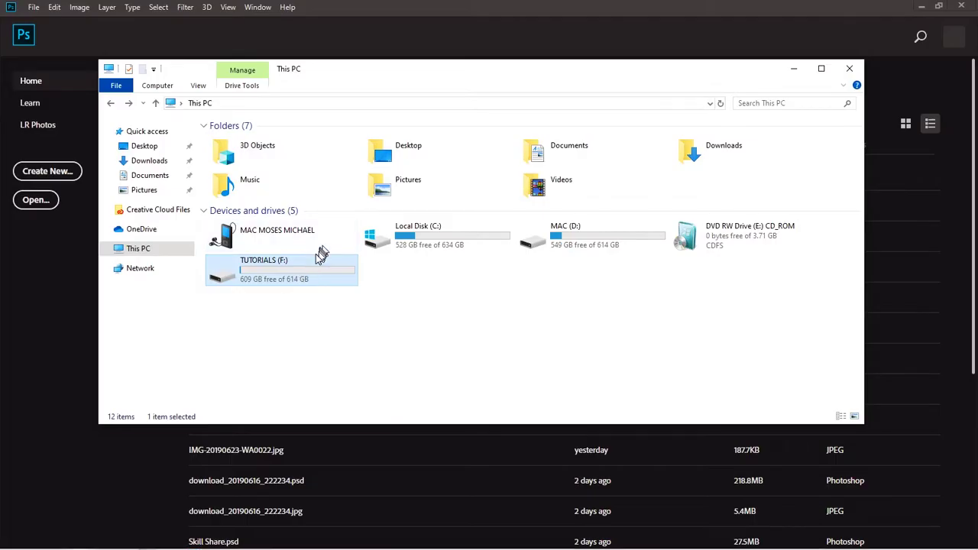
{"action": "double_click", "coordinate": [273, 279]}
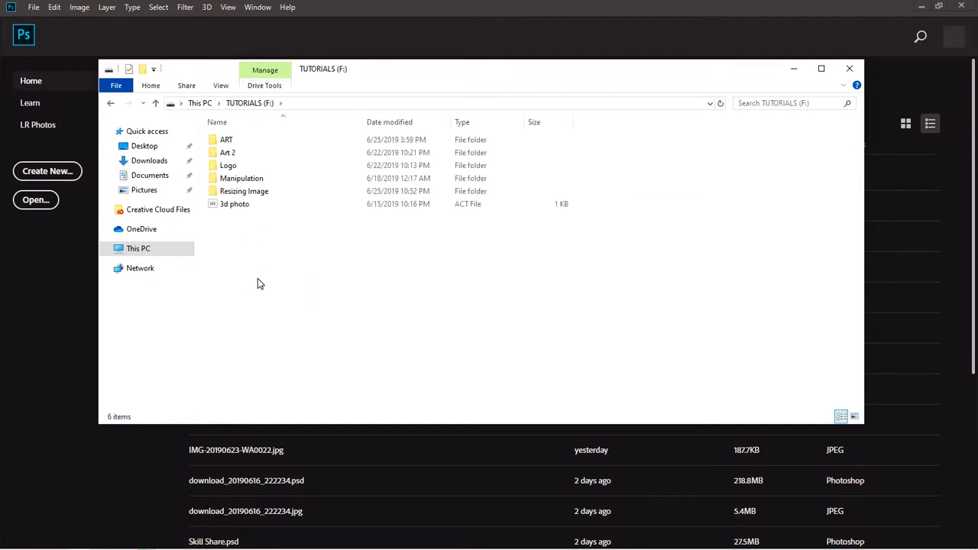
{"action": "double_click", "coordinate": [238, 196]}
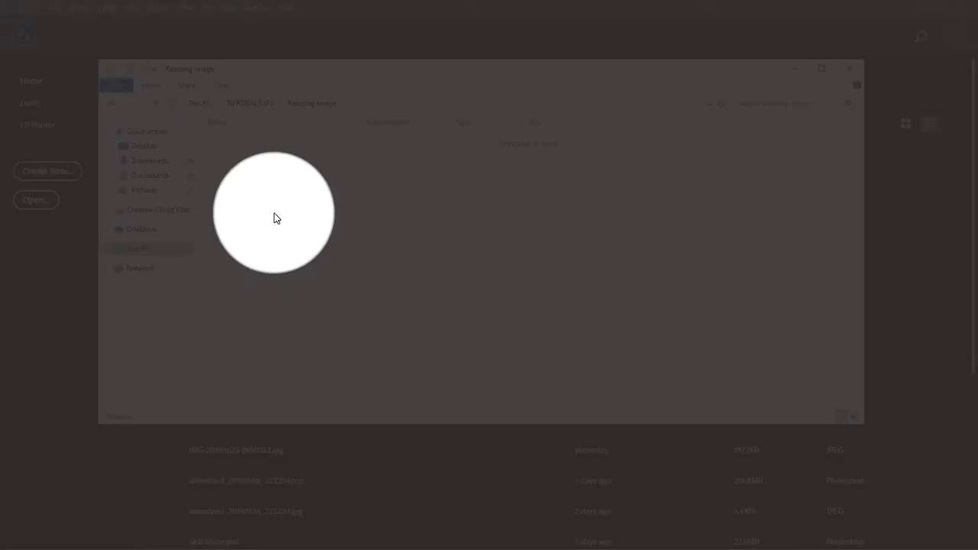
- Create a folder named "Original Image" inside the Resizing Image folder
{"action": "right_click", "coordinate": [273, 218]}
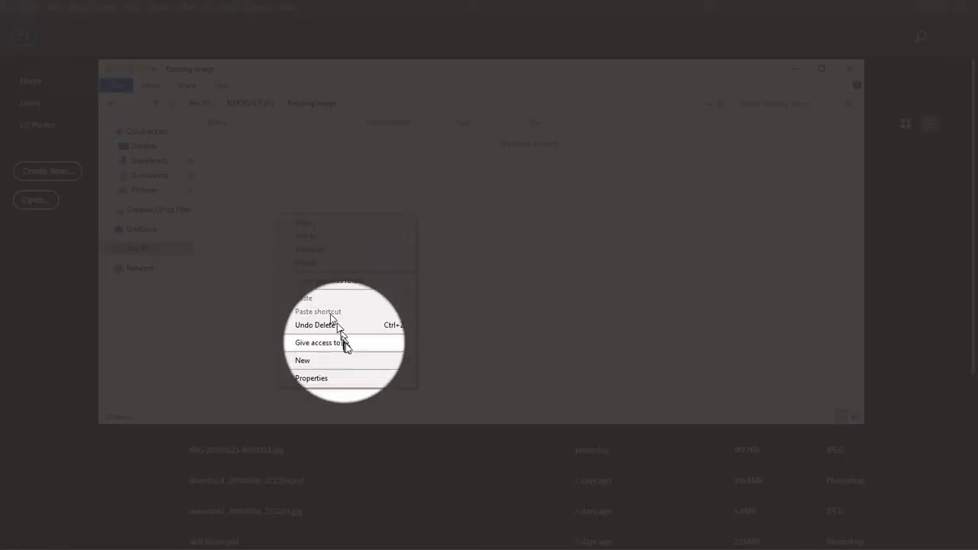
{"action": "mouse_move", "coordinate": [334, 365]}
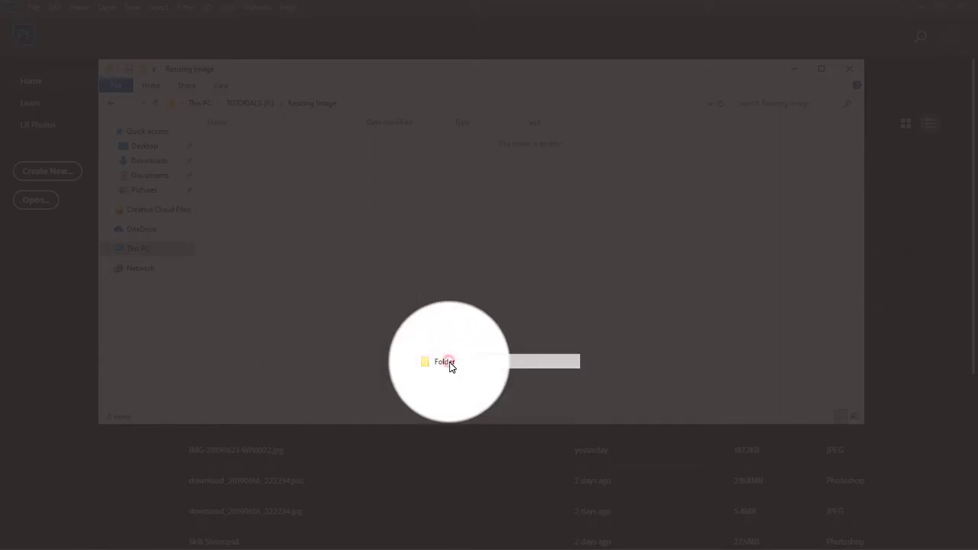
{"action": "left_click", "coordinate": [444, 362]}
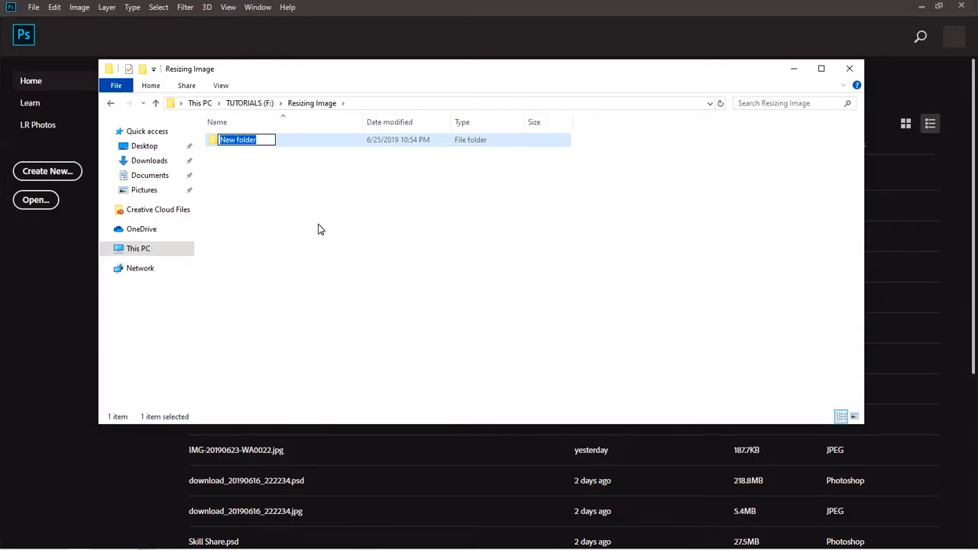
{"action": "type", "text": "Or"}
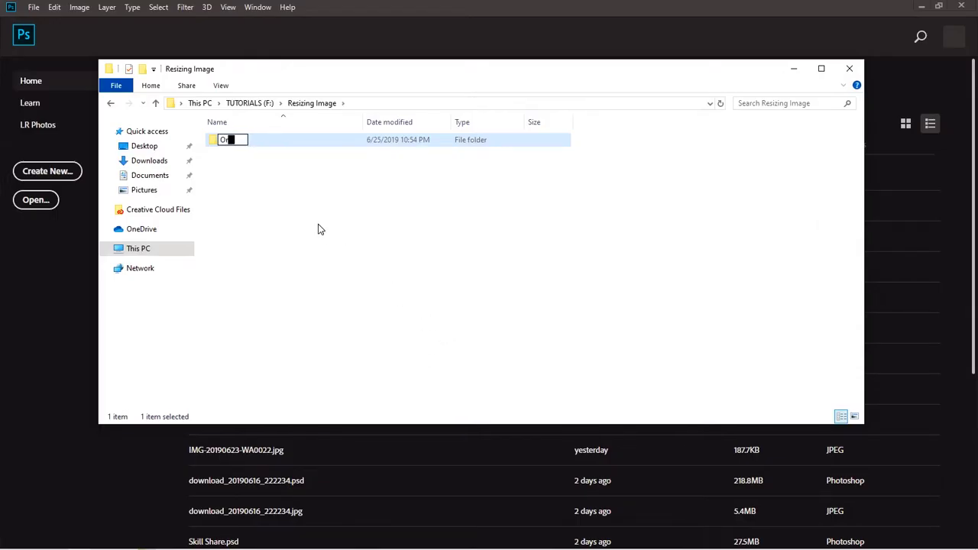
{"action": "type", "text": "iginal Image"}
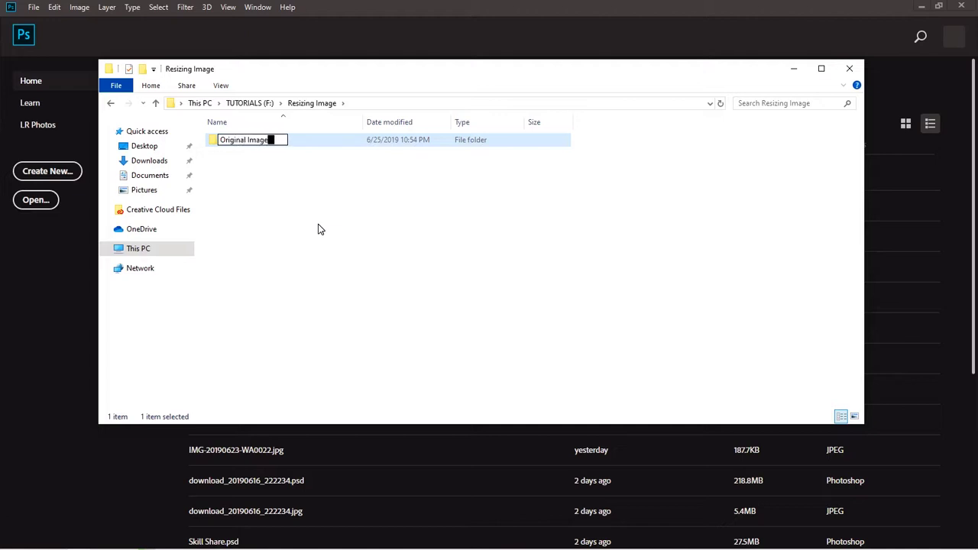
{"action": "key", "text": "Return"}
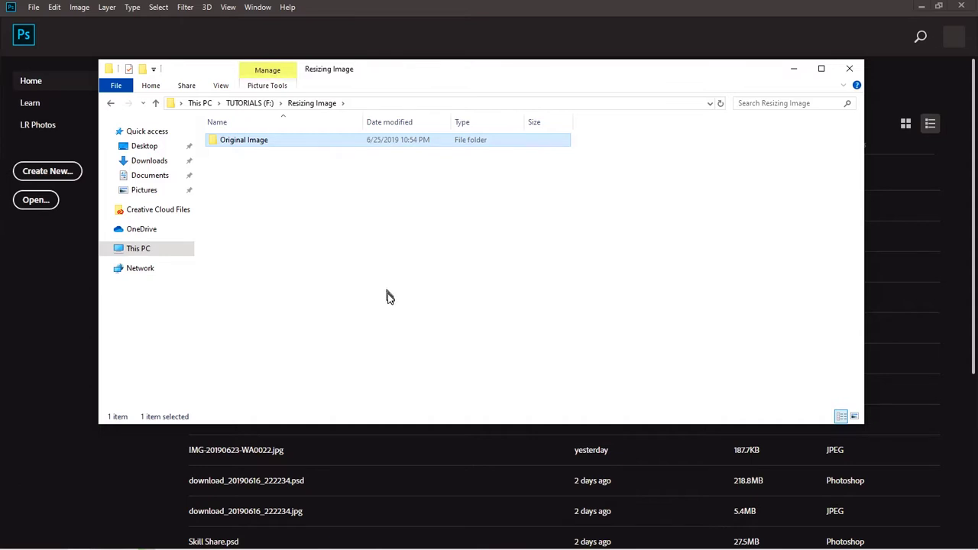
- Create a second folder named "Resized Image" alongside the Original Image folder
{"action": "right_click", "coordinate": [387, 296]}
{"action": "mouse_move", "coordinate": [476, 449]}
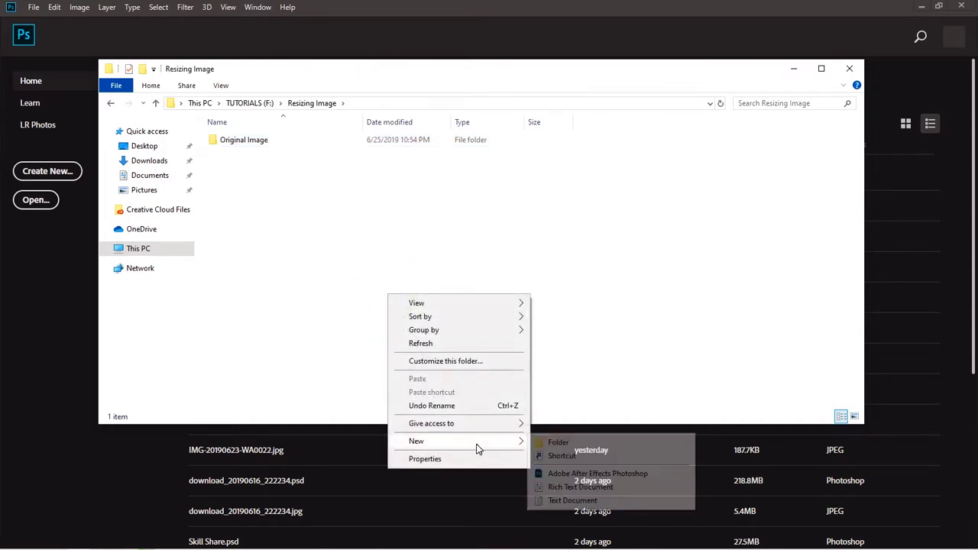
{"action": "left_click", "coordinate": [554, 443]}
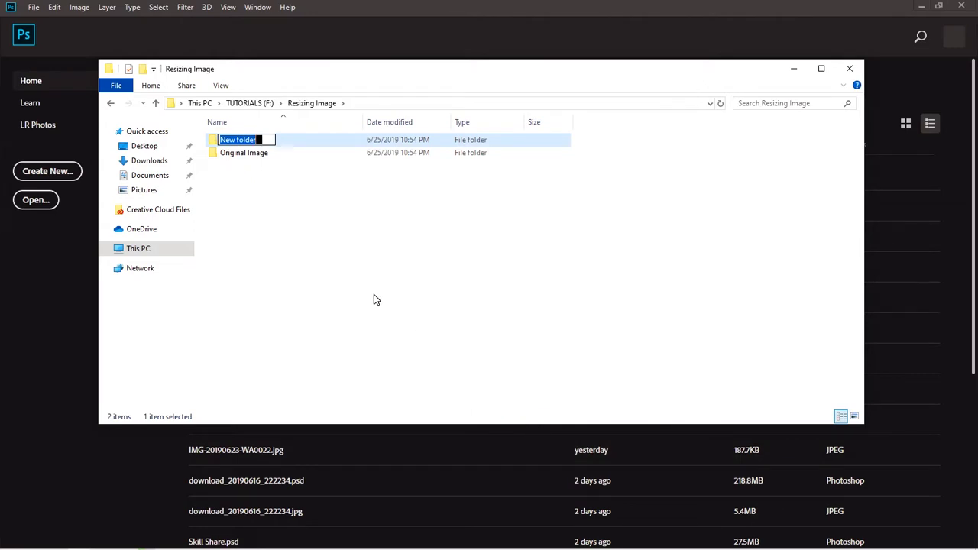
{"action": "type", "text": "Res"}
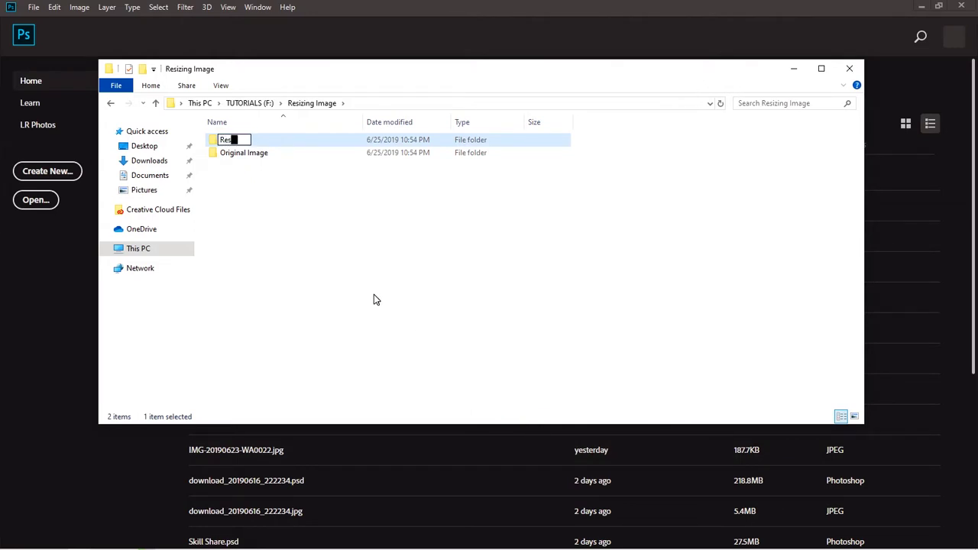
{"action": "type", "text": "ized Image"}
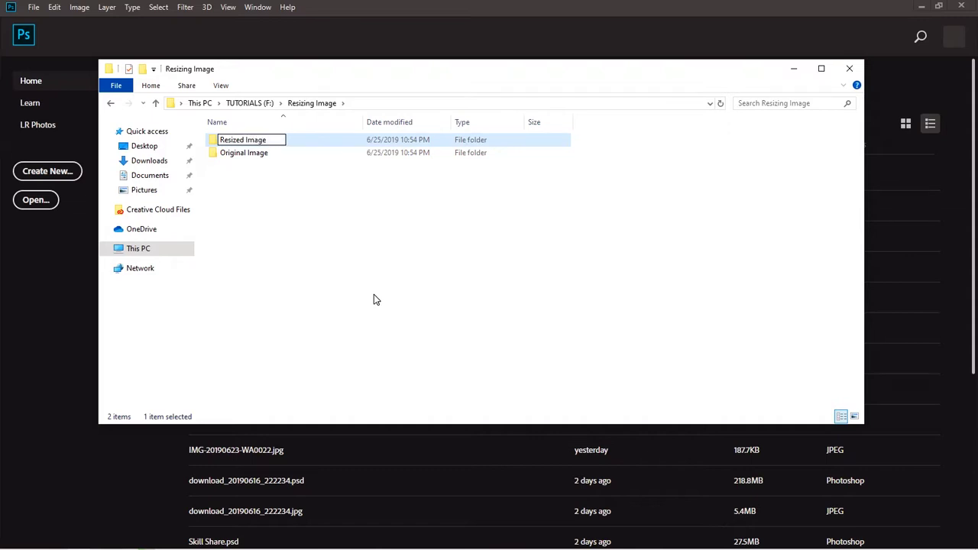
{"action": "key", "text": "Return"}
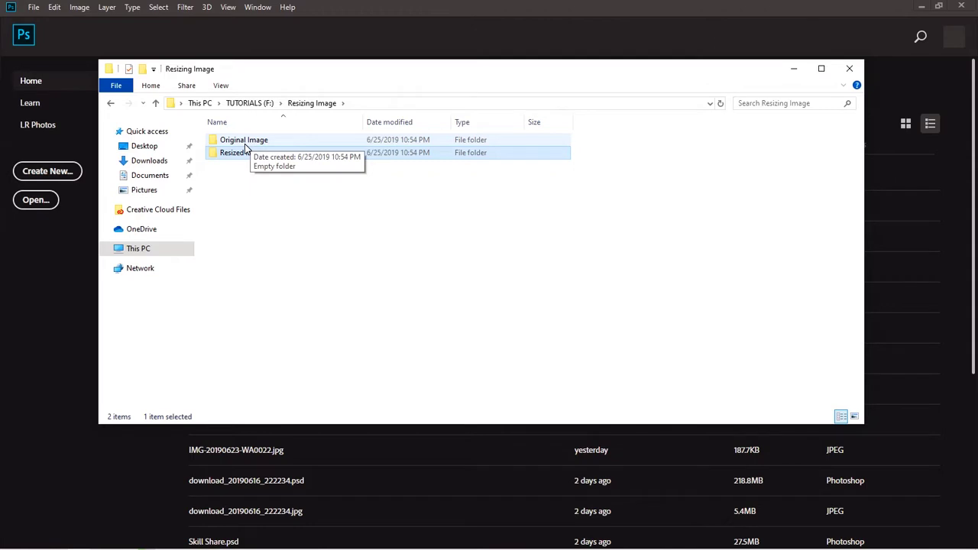
- Open This PC in a new window and arrange it beside the Resizing Image window, keeping both folders visible
{"action": "right_click", "coordinate": [124, 250]}
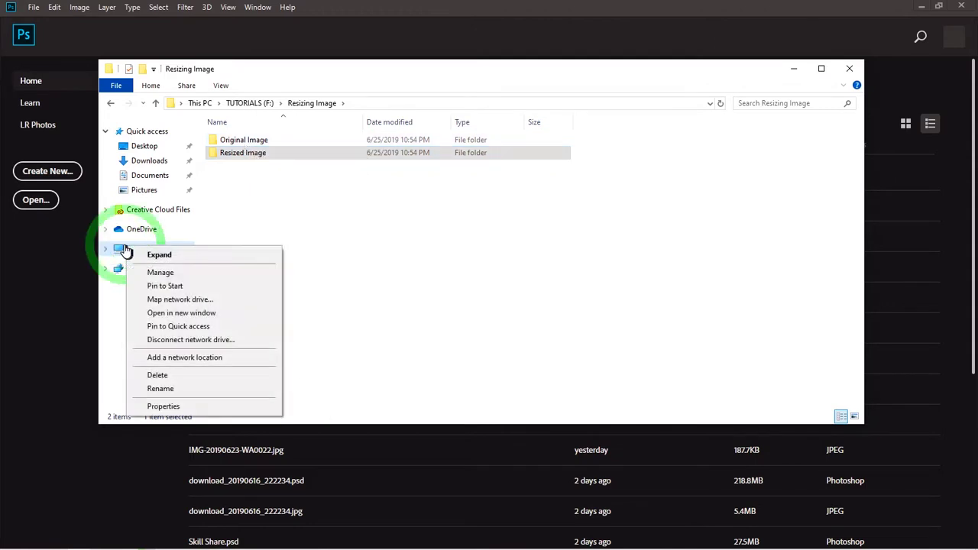
{"action": "left_click", "coordinate": [181, 315]}
{"action": "left_click_drag", "start_coordinate": [295, 100], "coordinate": [658, 89]}
{"action": "left_click", "coordinate": [350, 72]}
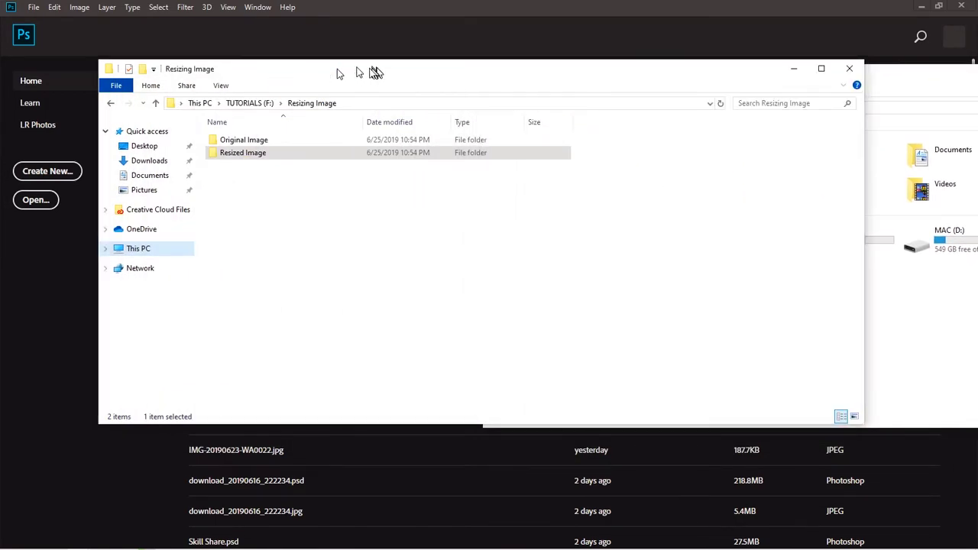
{"action": "left_click_drag", "start_coordinate": [375, 72], "coordinate": [250, 72]}
{"action": "left_click", "coordinate": [762, 88]}
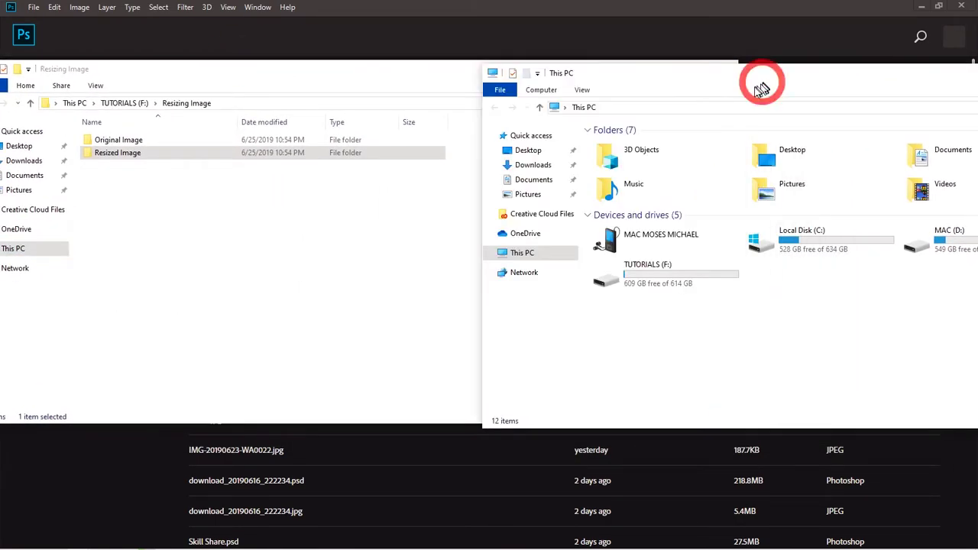
{"action": "left_click_drag", "start_coordinate": [762, 88], "coordinate": [658, 73]}
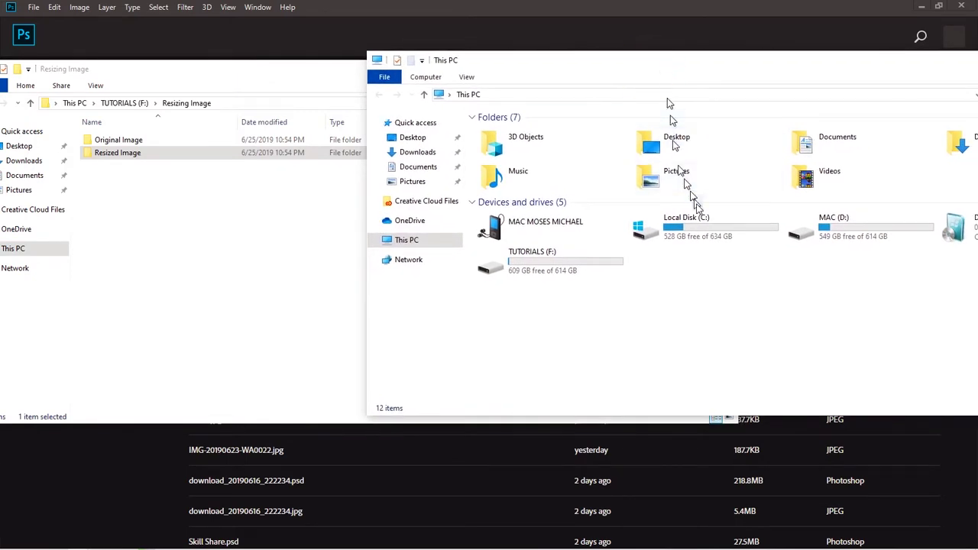
- In the This PC window, open the inner VOL-1 STUDIO BACKGROUND folder under MAC (D:), MACTOON, Stock Photos, Studio Background
{"action": "left_click", "coordinate": [823, 227]}
{"action": "double_click", "coordinate": [824, 228]}
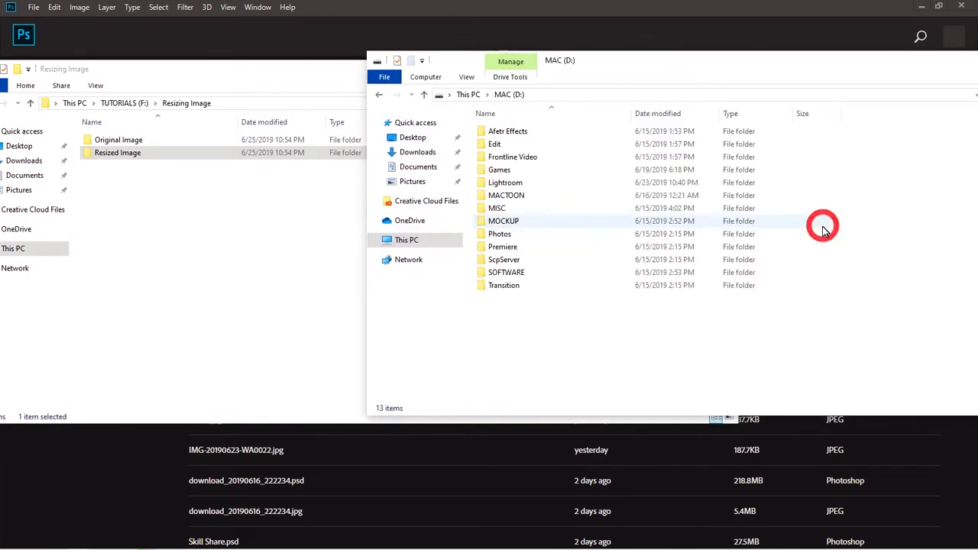
{"action": "double_click", "coordinate": [506, 196]}
{"action": "double_click", "coordinate": [501, 246]}
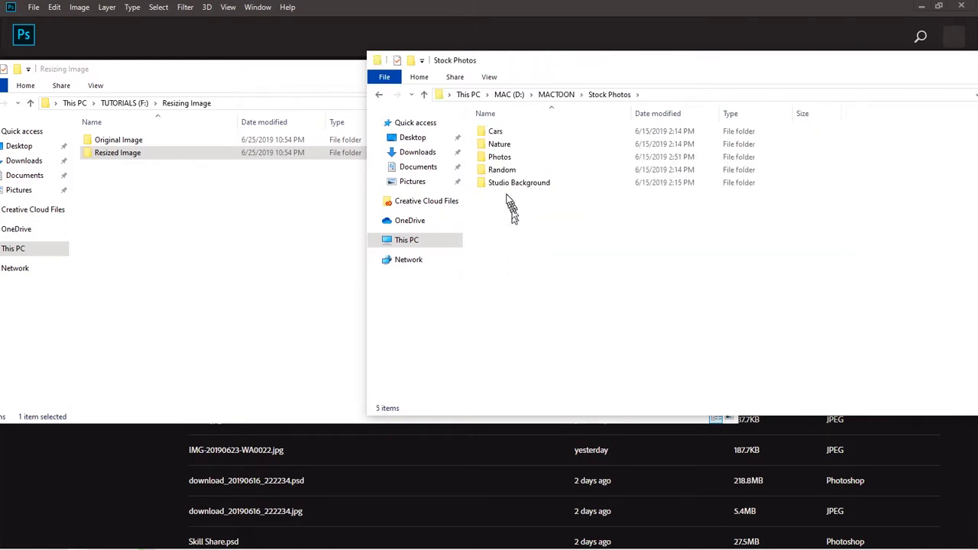
{"action": "double_click", "coordinate": [507, 183]}
{"action": "double_click", "coordinate": [502, 133]}
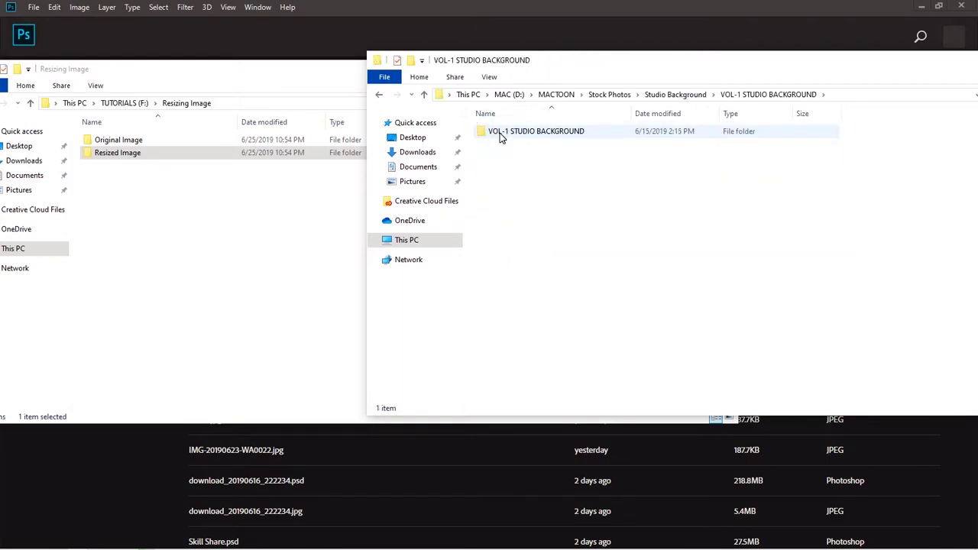
{"action": "double_click", "coordinate": [501, 135]}
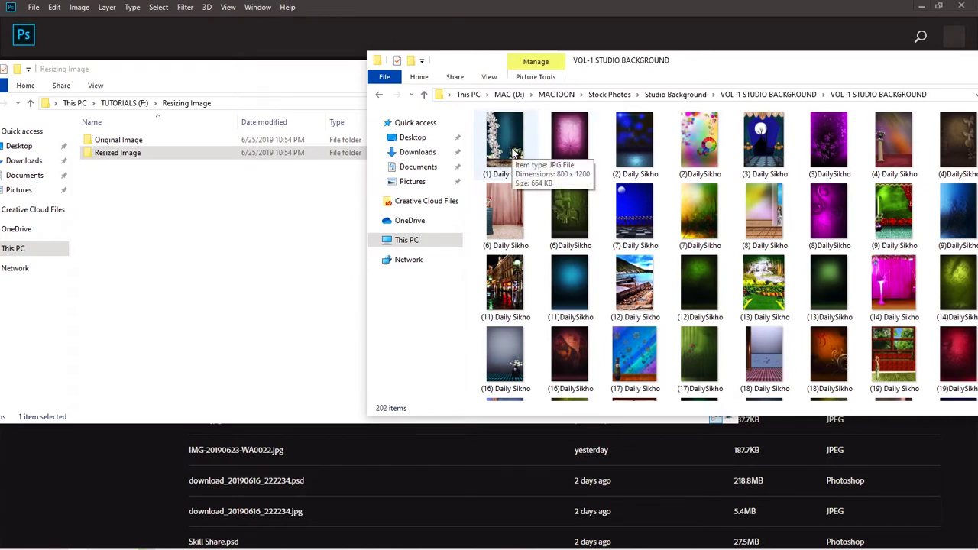
- Copy the first five images, from "(1) Daily Sikho" through "(3) Daily Sikho", into the Original Image folder
{"action": "left_click", "coordinate": [514, 151]}
{"action": "left_click", "coordinate": [574, 153], "text": "ctrl"}
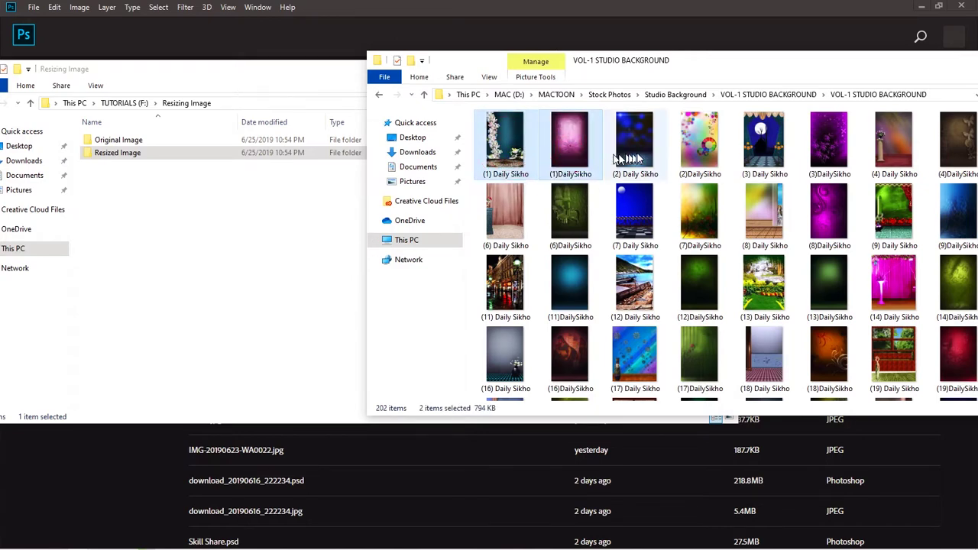
{"action": "left_click", "coordinate": [642, 158], "text": "ctrl"}
{"action": "left_click", "coordinate": [707, 156], "text": "ctrl"}
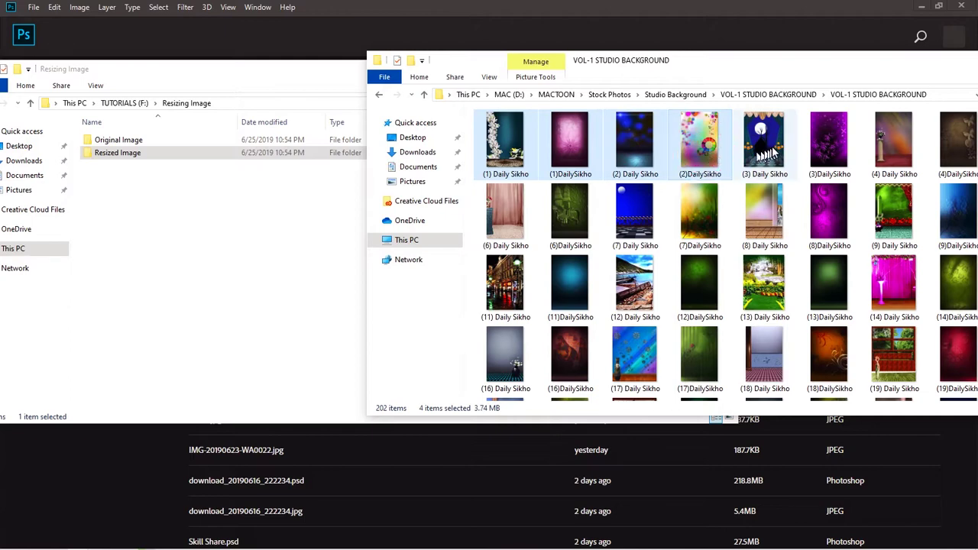
{"action": "left_click", "coordinate": [773, 153], "text": "ctrl"}
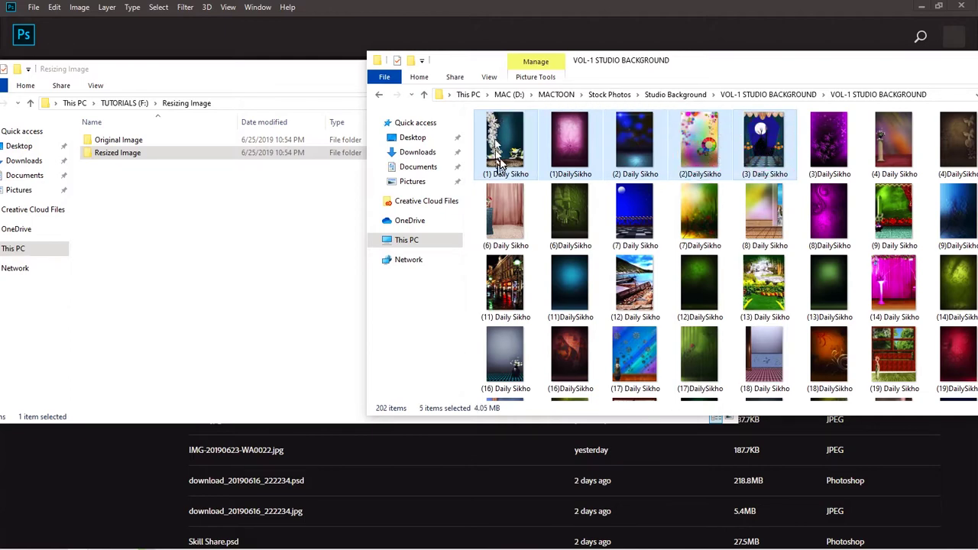
{"action": "left_click_drag", "start_coordinate": [505, 156], "coordinate": [120, 145]}
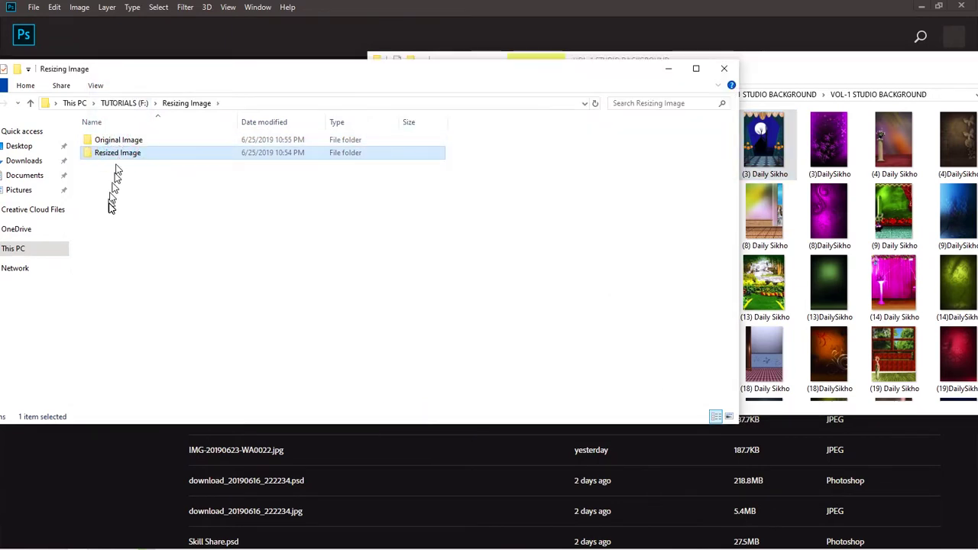
- Close both File Explorer windows and return to Photoshop
{"action": "left_click", "coordinate": [725, 69]}
{"action": "left_click_drag", "start_coordinate": [719, 62], "coordinate": [429, 48]}
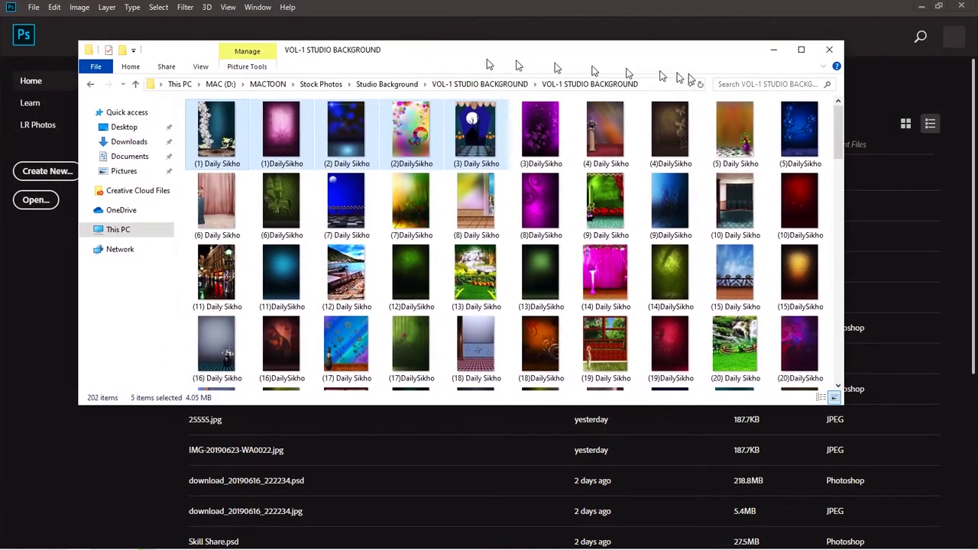
{"action": "left_click", "coordinate": [829, 49]}
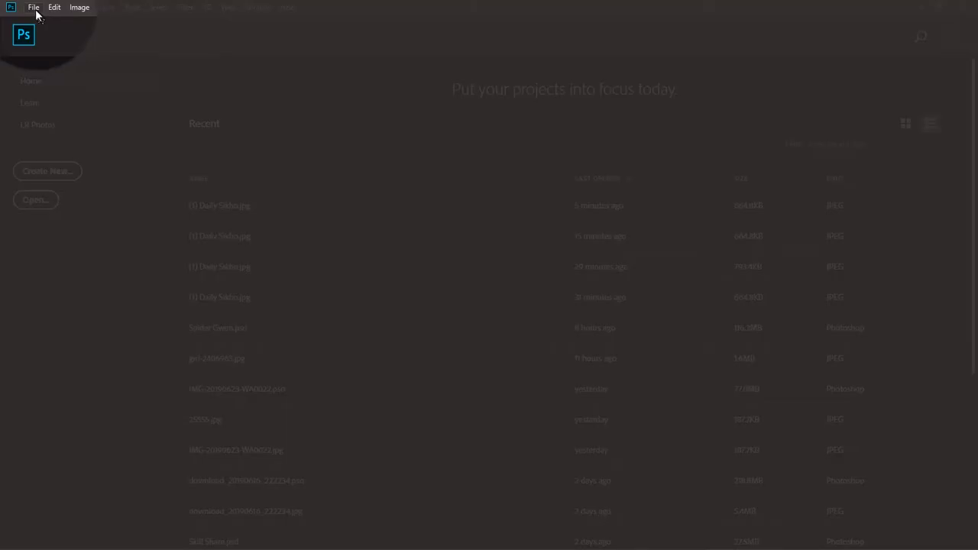
- Open the "(1) Daily Sikho" image from the Original Image folder under TUTORIALS (F:), Resizing Image
{"action": "left_click", "coordinate": [33, 7]}
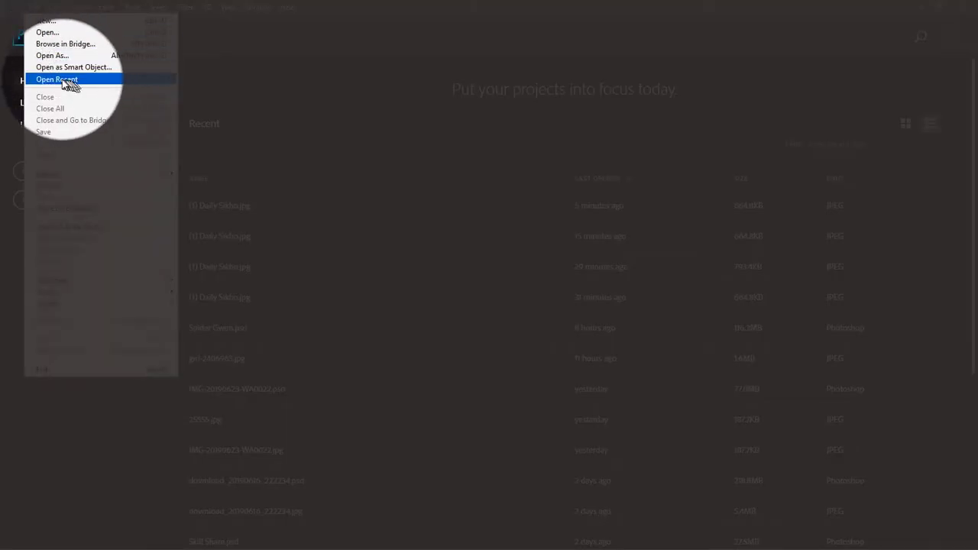
{"action": "left_click", "coordinate": [47, 33]}
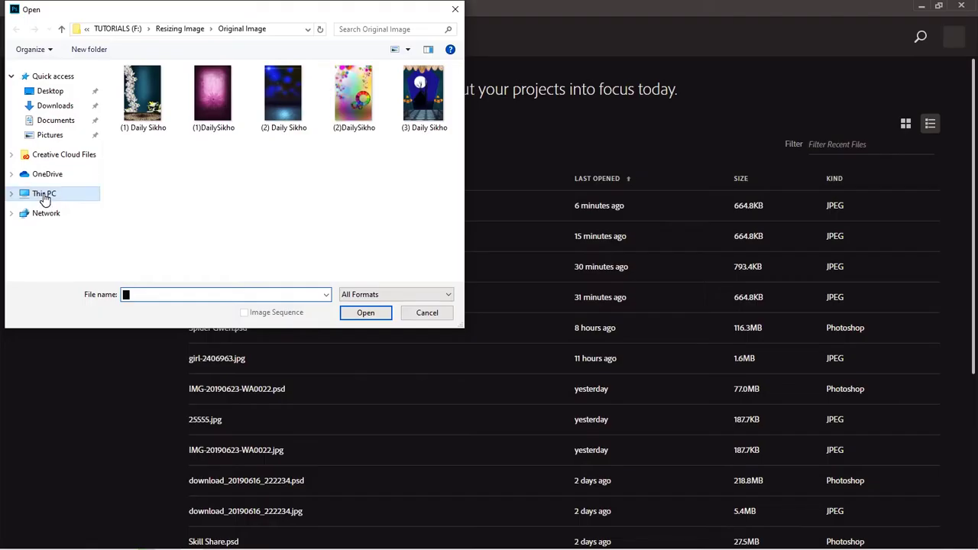
{"action": "left_click", "coordinate": [44, 194]}
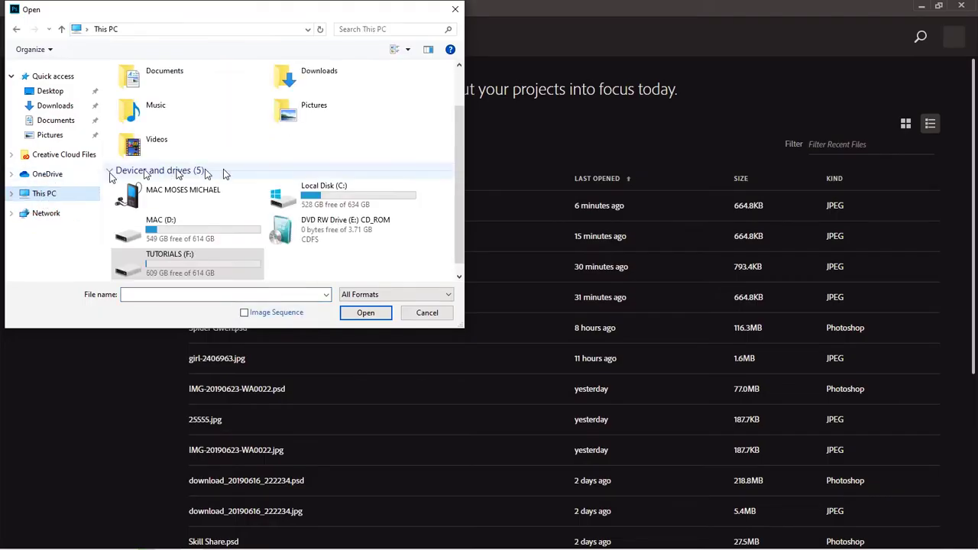
{"action": "left_click", "coordinate": [457, 184]}
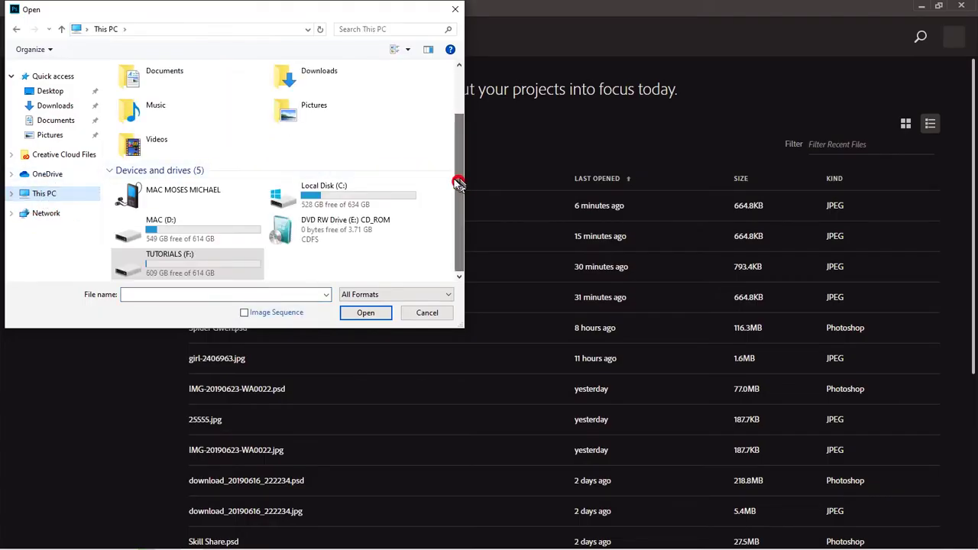
{"action": "double_click", "coordinate": [164, 258]}
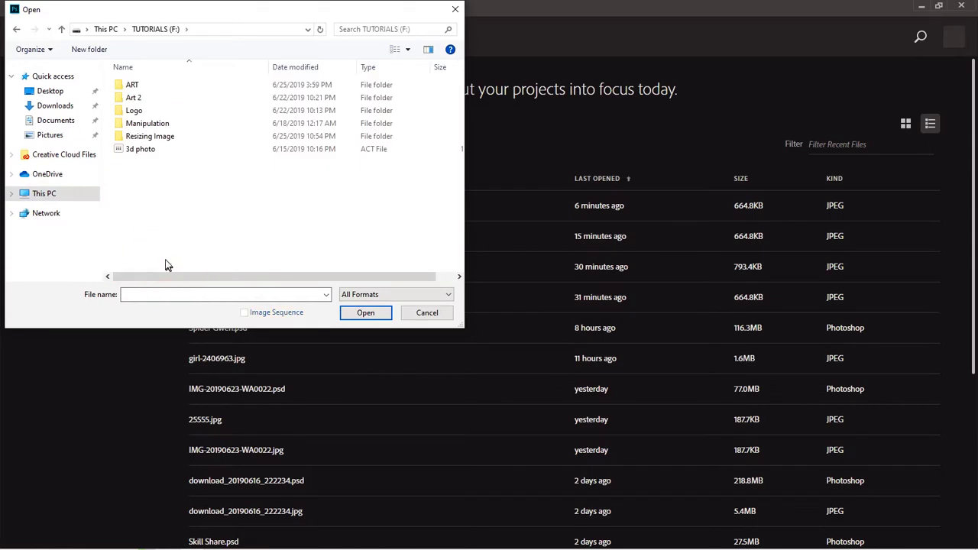
{"action": "double_click", "coordinate": [141, 136]}
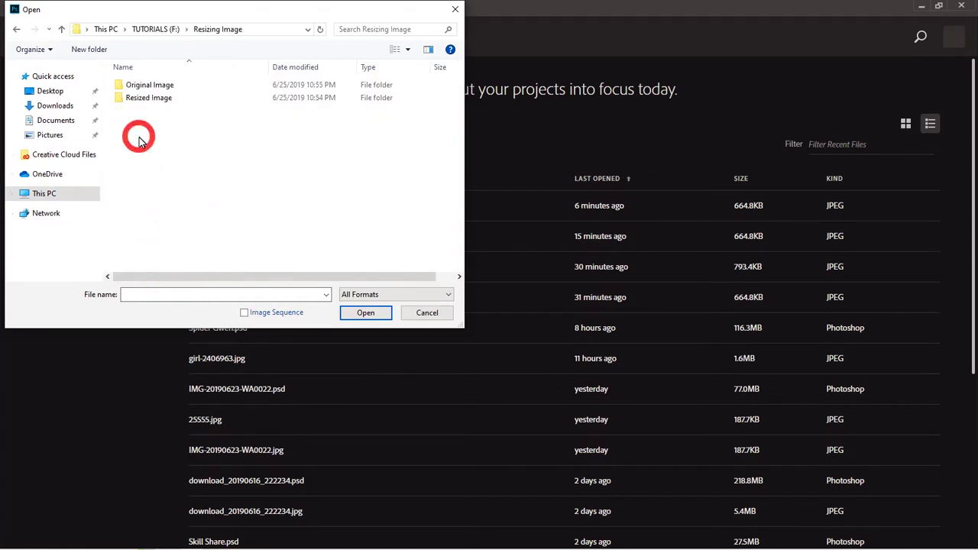
{"action": "double_click", "coordinate": [142, 86]}
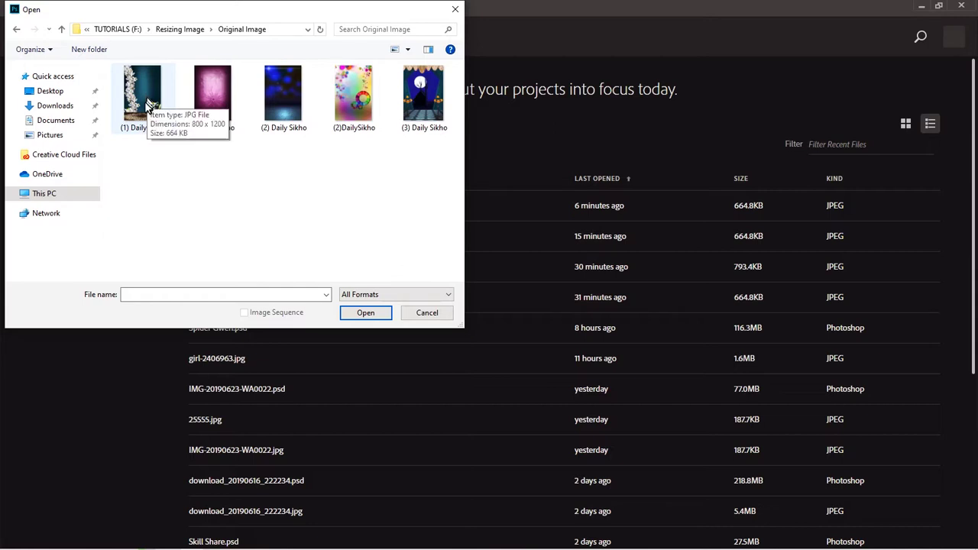
{"action": "left_click", "coordinate": [145, 98]}
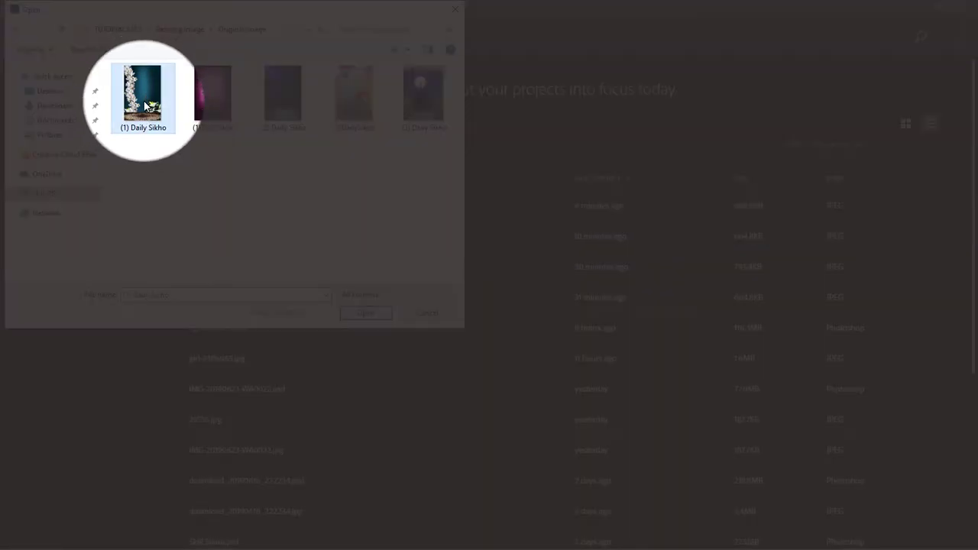
{"action": "left_click", "coordinate": [367, 314]}
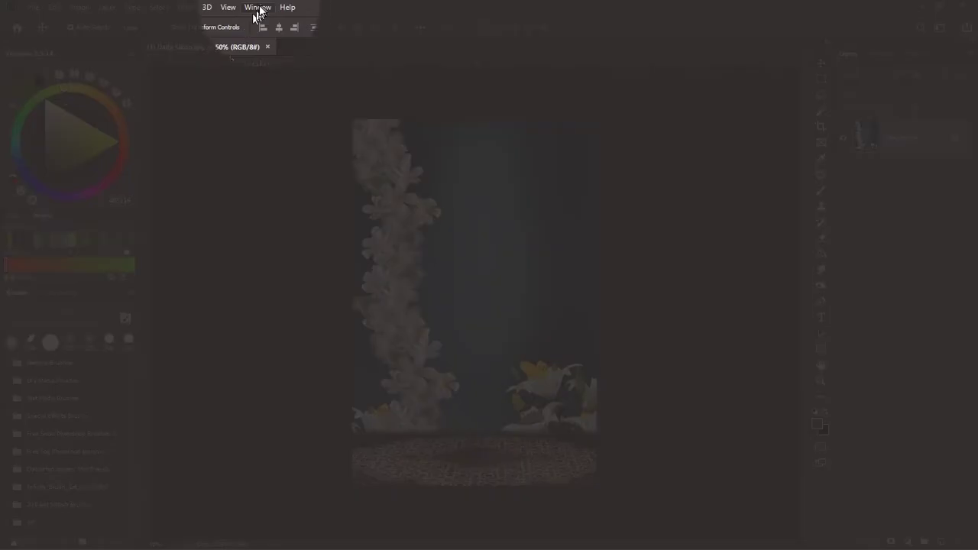
- Show the Actions panel and create a new action set named "Resizing Image"
{"action": "left_click", "coordinate": [258, 7]}
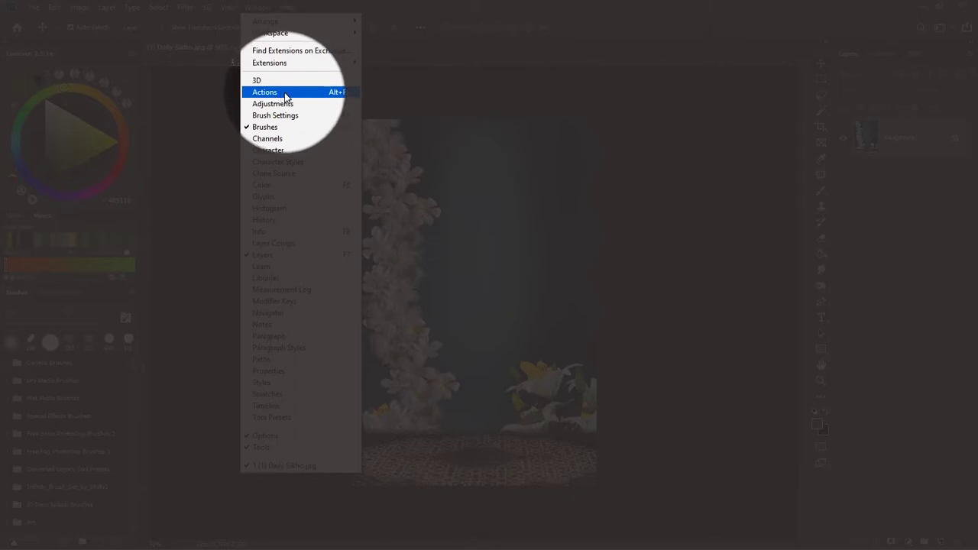
{"action": "left_click", "coordinate": [288, 92]}
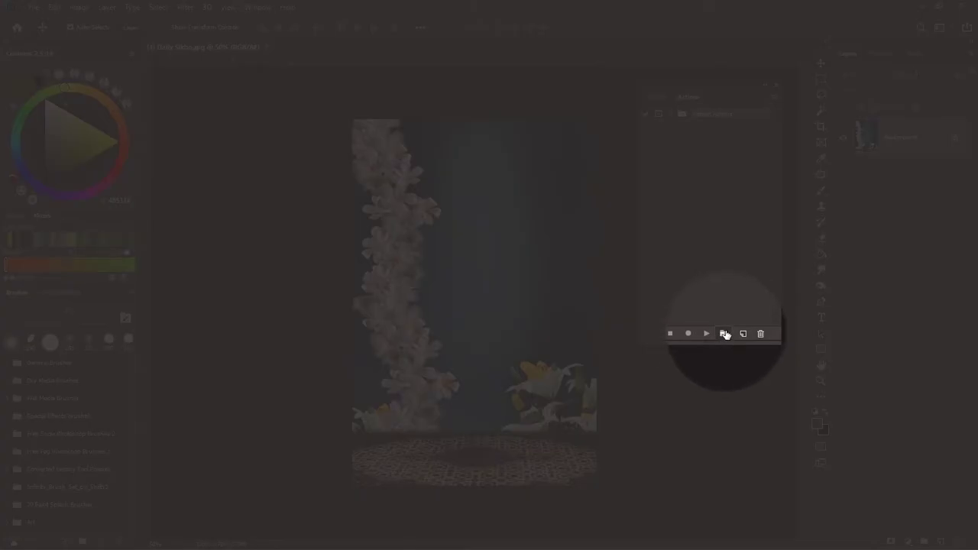
{"action": "left_click", "coordinate": [725, 334]}
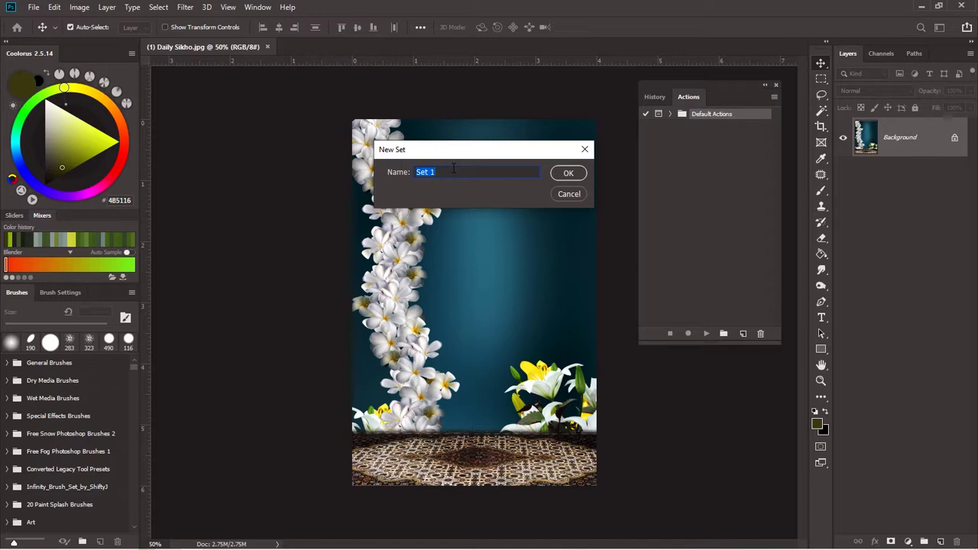
{"action": "type", "text": "Resizing Images"}
{"action": "left_click", "coordinate": [566, 172]}
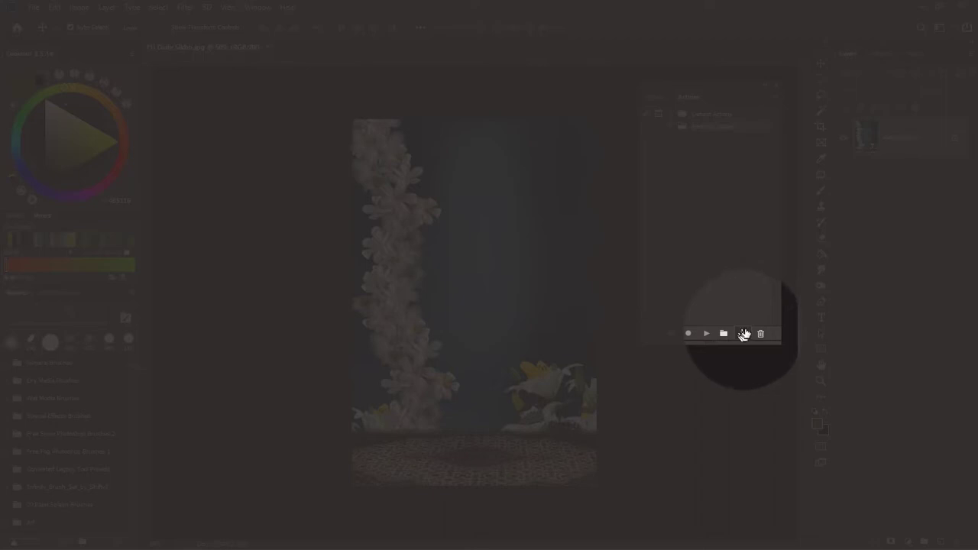
- Create a new action named "Resizing Image" in the Resizing Image set and start recording it
{"action": "left_click", "coordinate": [743, 334]}
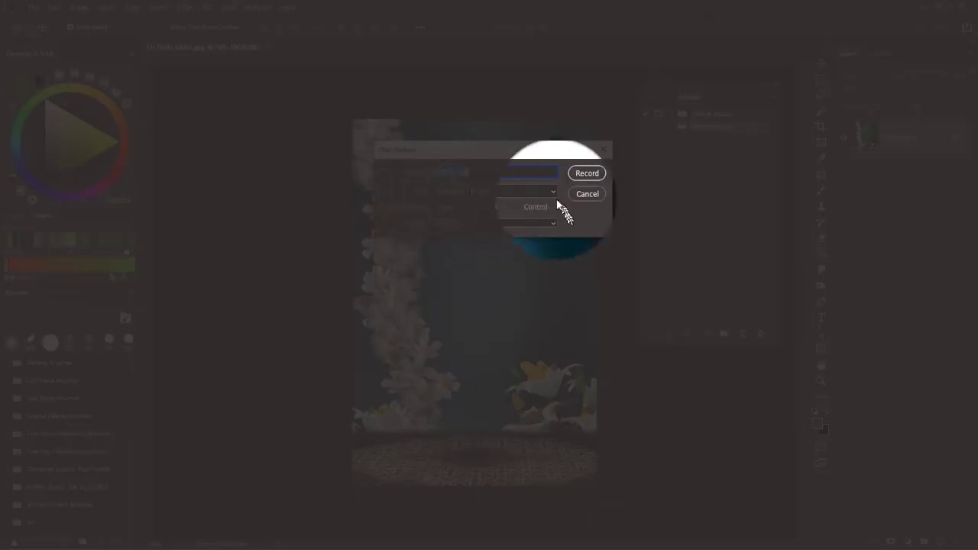
{"action": "left_click", "coordinate": [554, 193]}
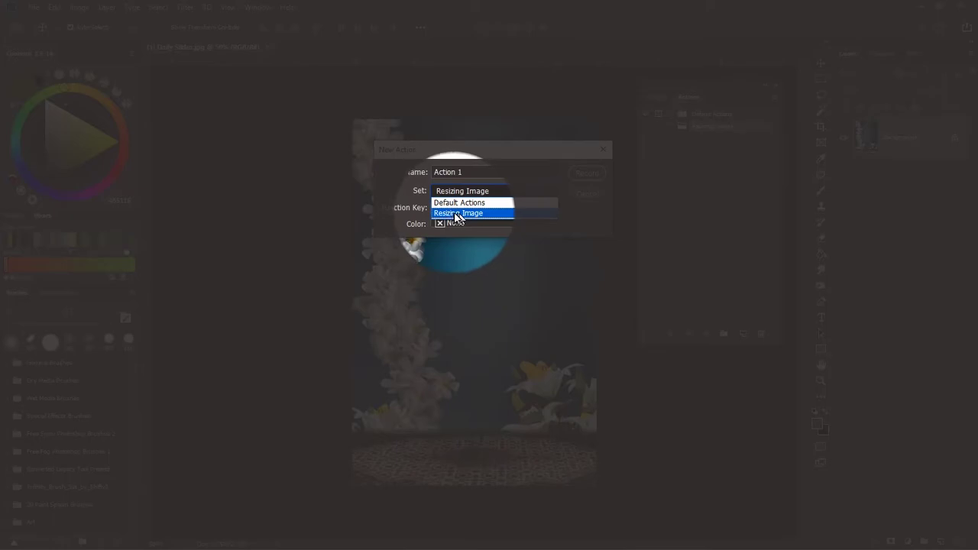
{"action": "left_click", "coordinate": [457, 215]}
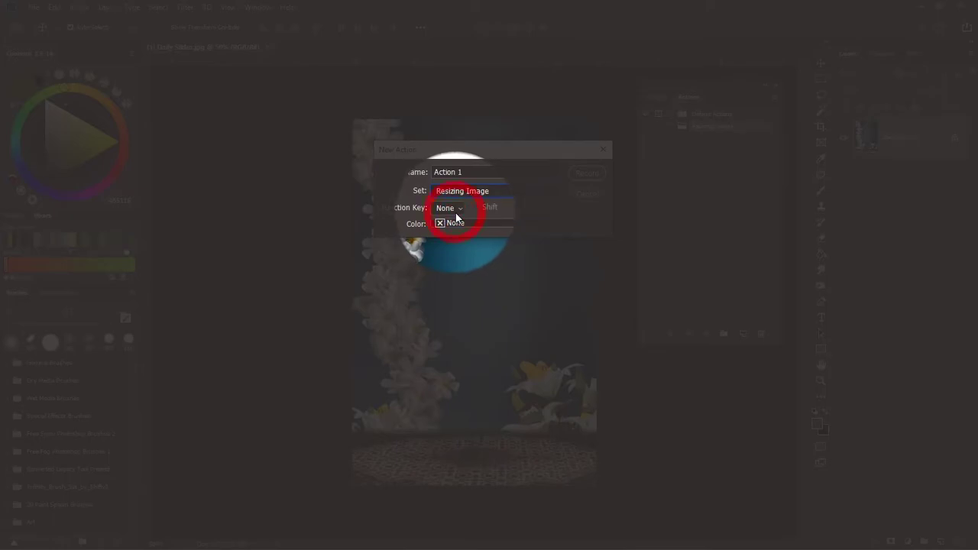
{"action": "left_click_drag", "start_coordinate": [468, 172], "coordinate": [434, 172]}
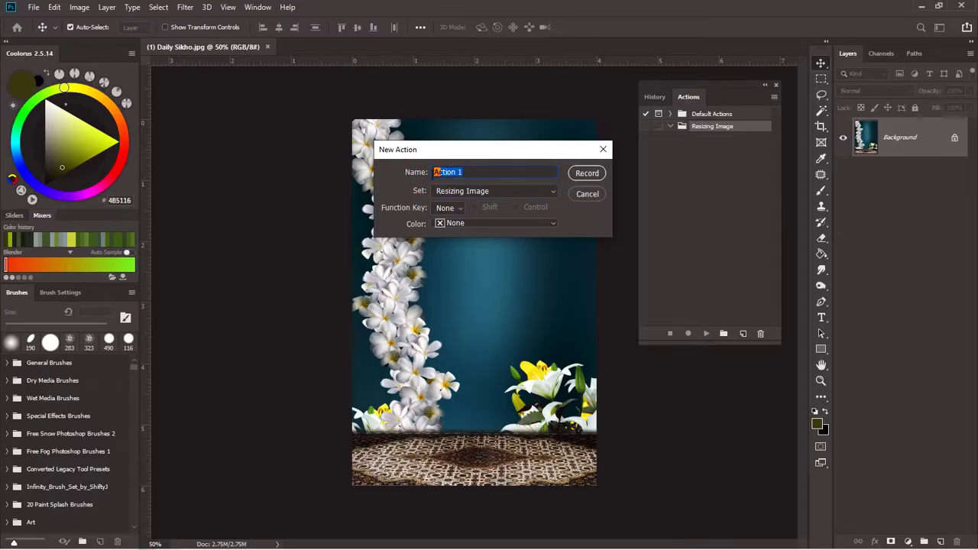
{"action": "type", "text": "Resizing Image"}
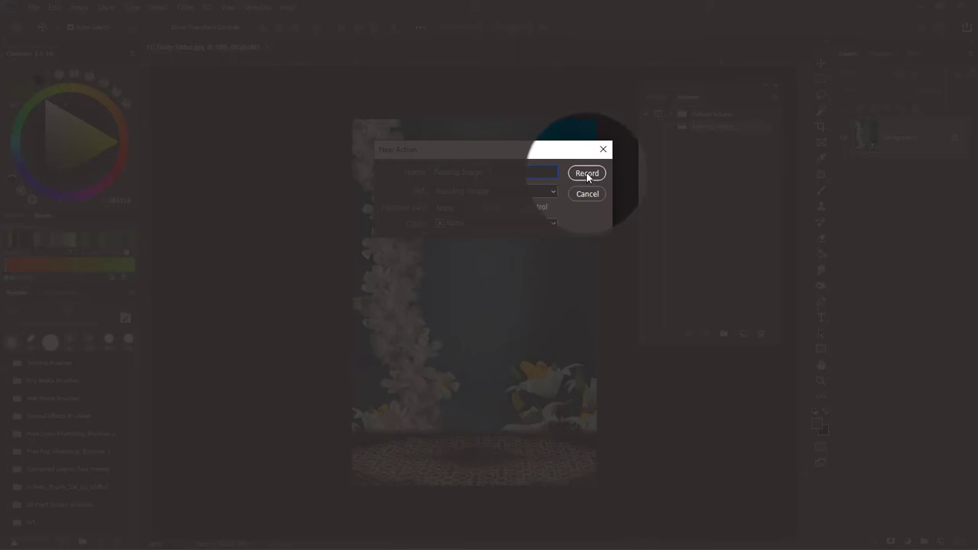
{"action": "left_click", "coordinate": [586, 172]}
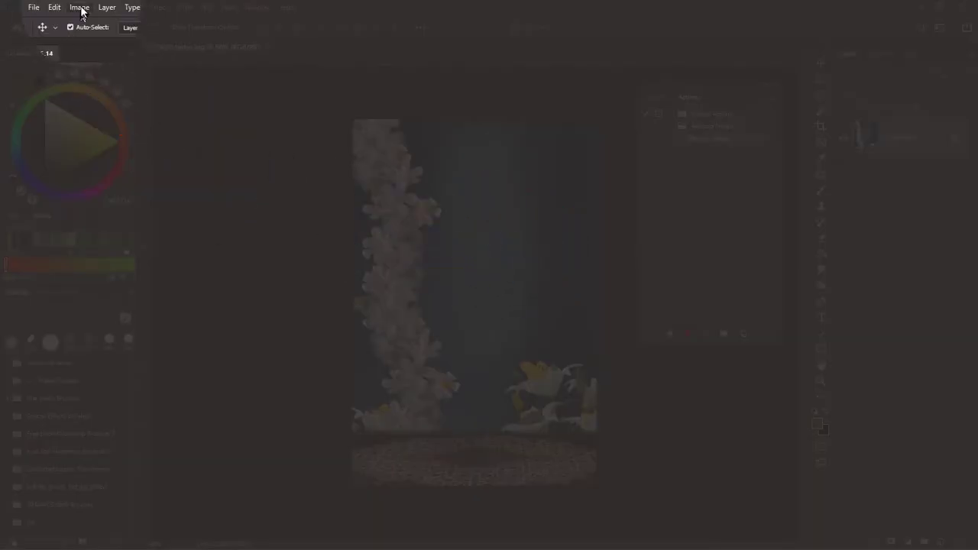
- Open the Image Size settings for the photo and set the resolution to 300 pixels/inch
{"action": "left_click", "coordinate": [80, 8]}
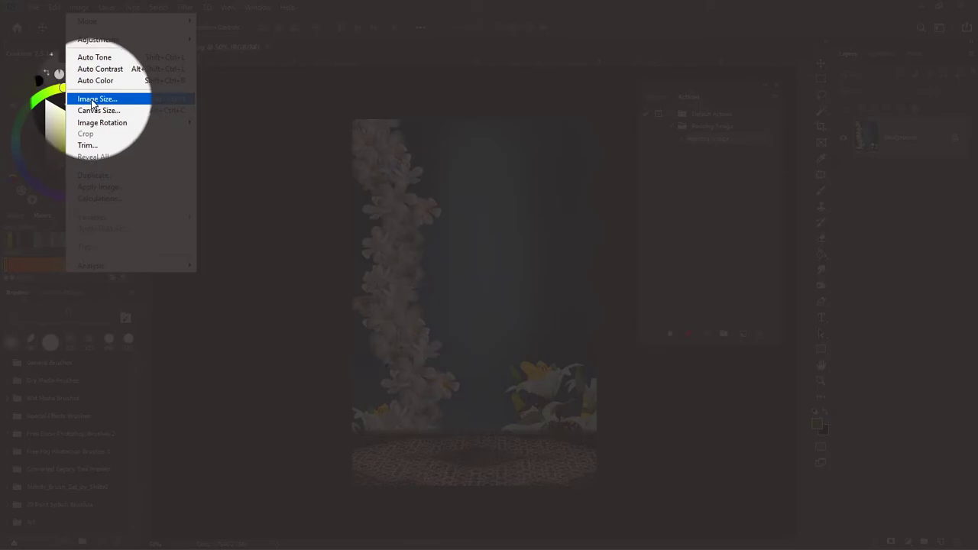
{"action": "left_click", "coordinate": [93, 98]}
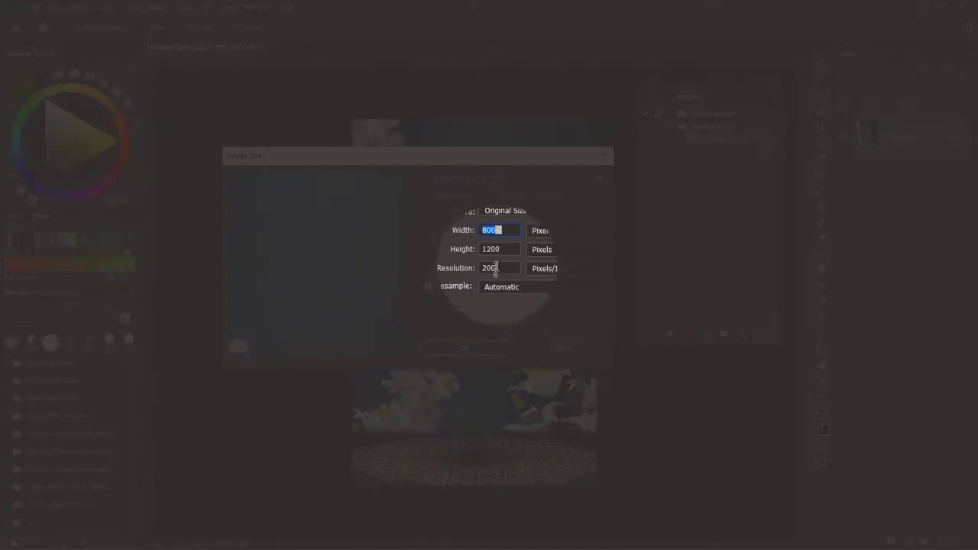
{"action": "left_click_drag", "start_coordinate": [500, 268], "coordinate": [471, 267]}
{"action": "type", "text": "300"}
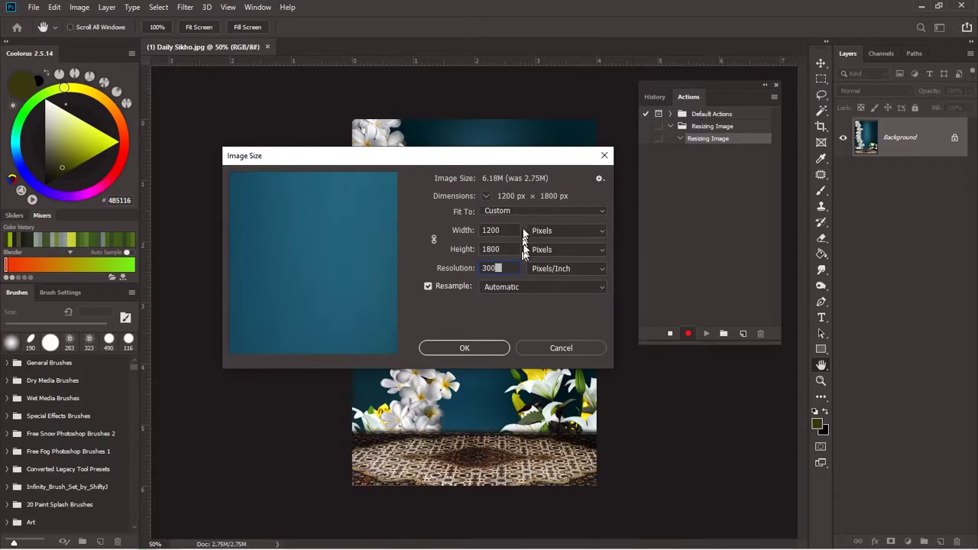
- Set the image width to 1080 pixels and the height to 1350 pixels, and apply the new size
{"action": "left_click_drag", "start_coordinate": [504, 230], "coordinate": [480, 269]}
{"action": "left_click_drag", "start_coordinate": [505, 230], "coordinate": [480, 268]}
{"action": "left_click_drag", "start_coordinate": [506, 230], "coordinate": [482, 230]}
{"action": "type", "text": "1080"}
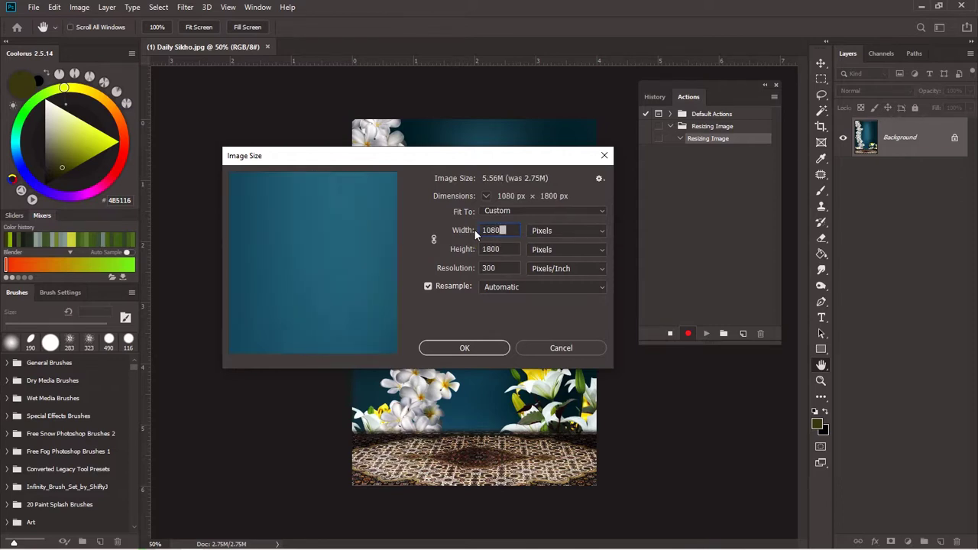
{"action": "double_click", "coordinate": [504, 249]}
{"action": "type", "text": "1350"}
{"action": "left_click", "coordinate": [464, 348]}
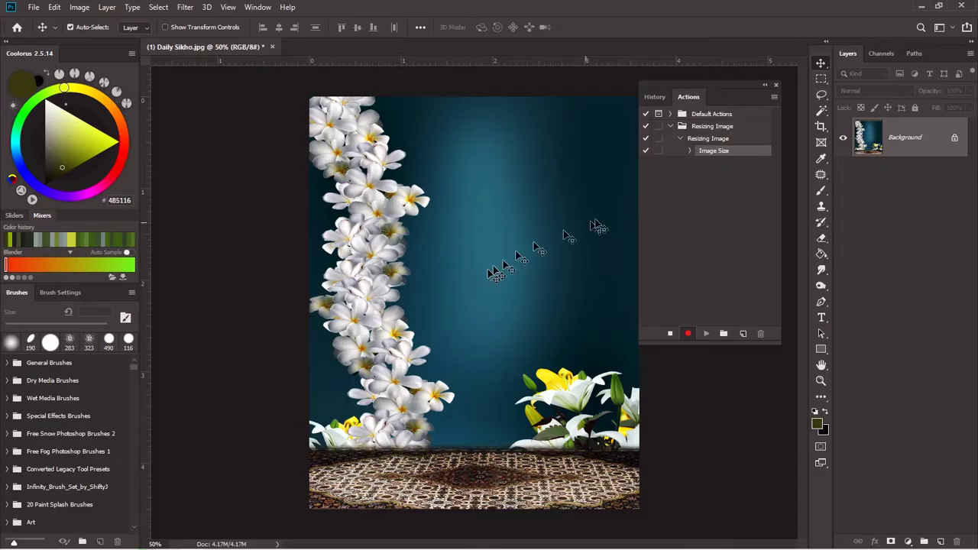
{"action": "left_click", "coordinate": [706, 153]}
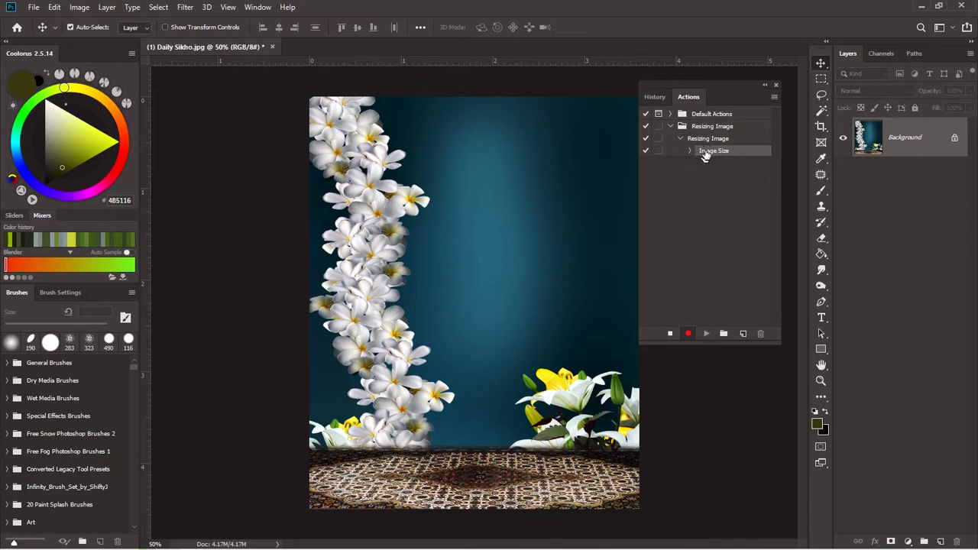
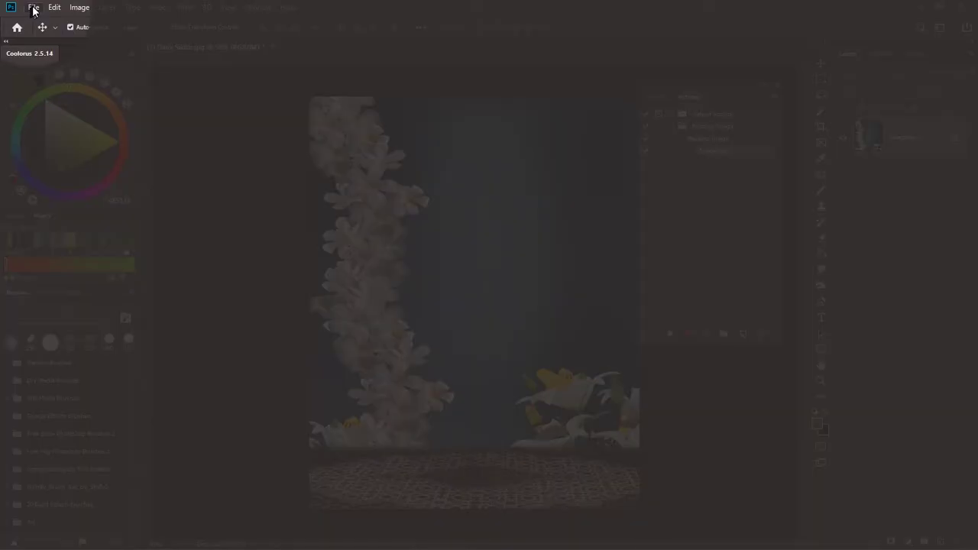
- Start saving the resized photo under Save As and browse to the Resized Image folder inside Resizing Image on the TUTORIALS (F:) drive
{"action": "left_click", "coordinate": [33, 8]}
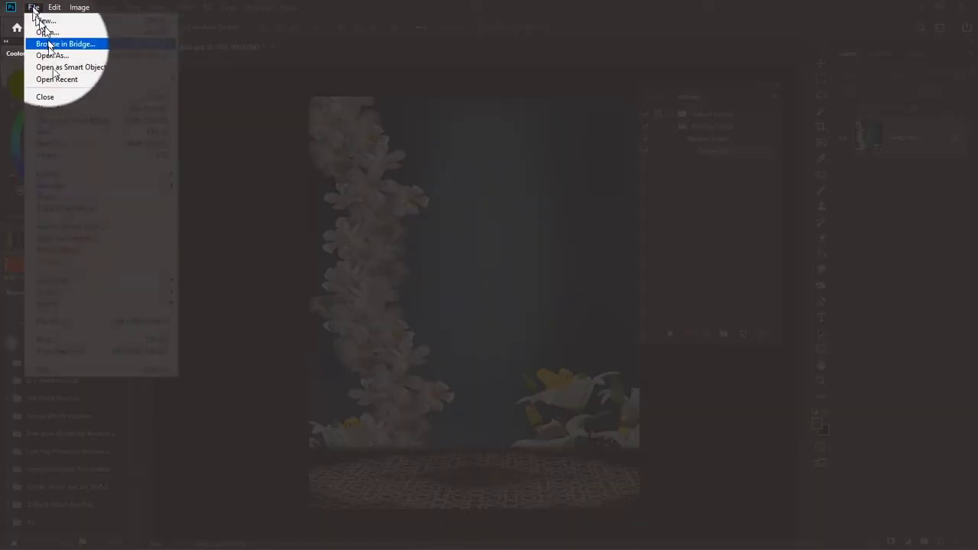
{"action": "left_click", "coordinate": [61, 144]}
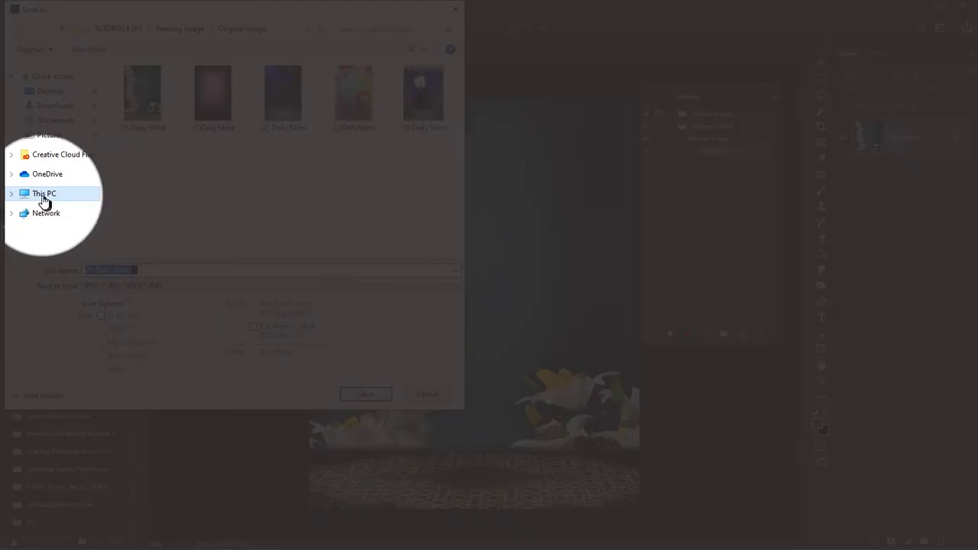
{"action": "left_click", "coordinate": [44, 195]}
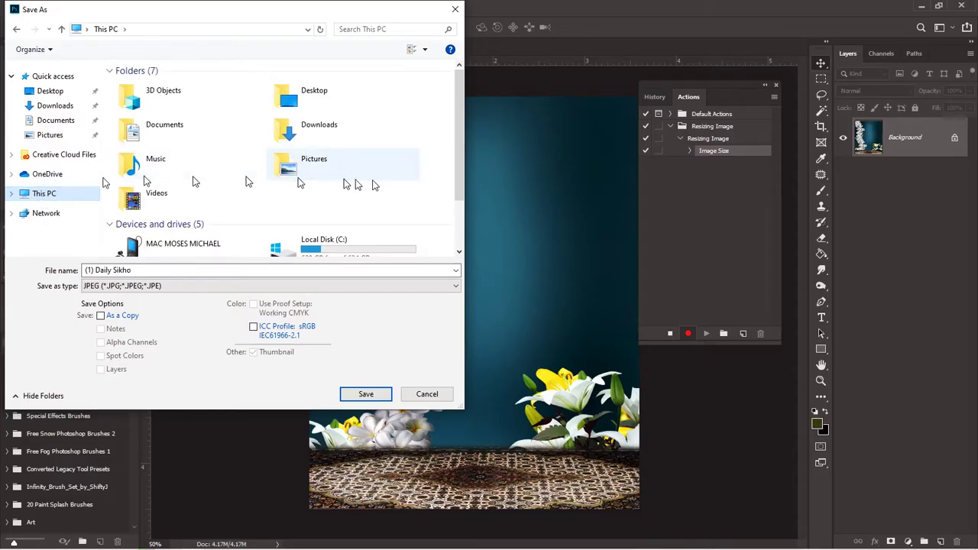
{"action": "scroll", "coordinate": [386, 187], "scroll_direction": "down", "scroll_amount": 2}
{"action": "left_click", "coordinate": [169, 239]}
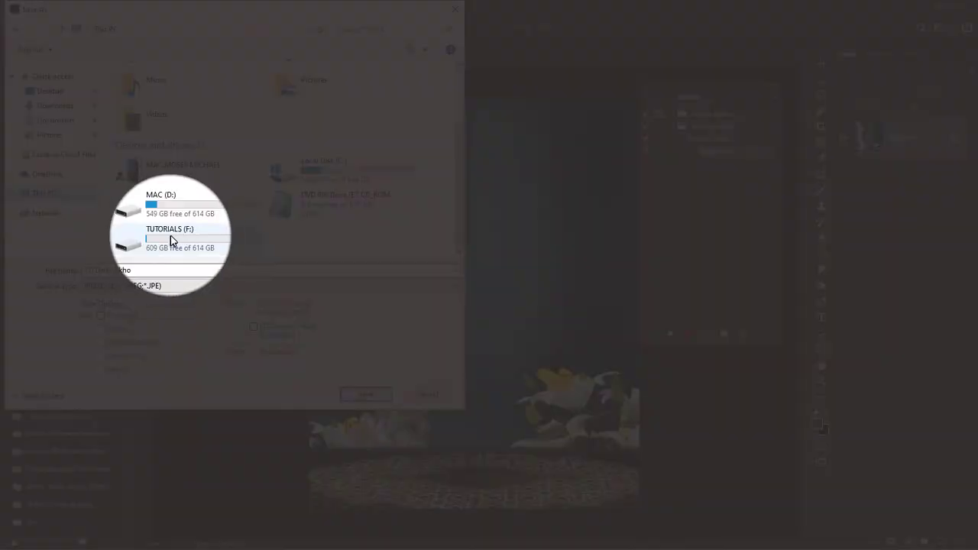
{"action": "double_click", "coordinate": [170, 237]}
{"action": "left_click", "coordinate": [135, 140]}
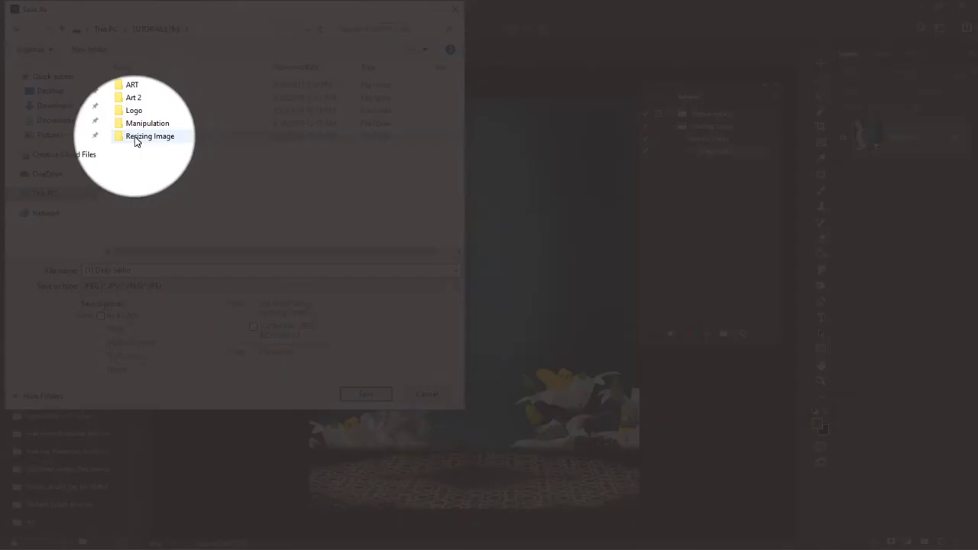
{"action": "double_click", "coordinate": [136, 140]}
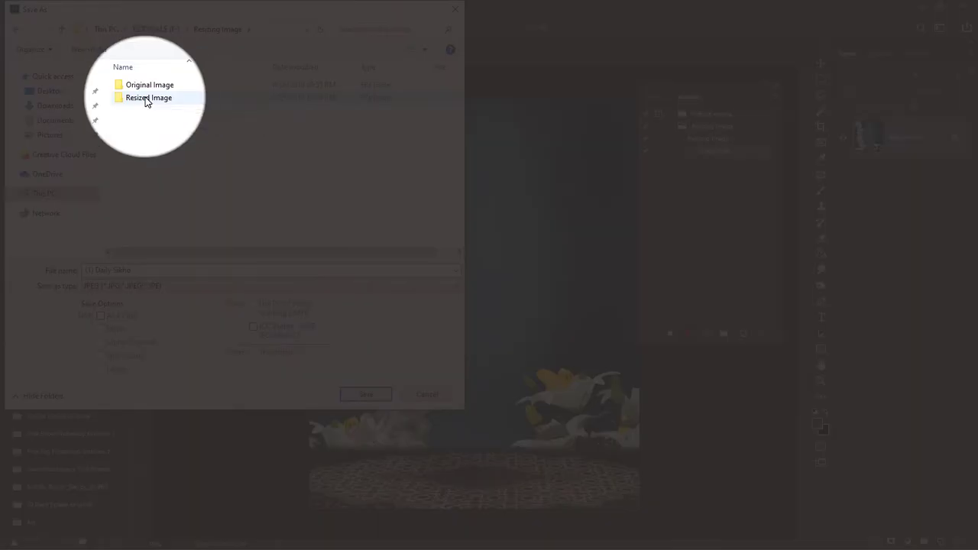
{"action": "double_click", "coordinate": [149, 104]}
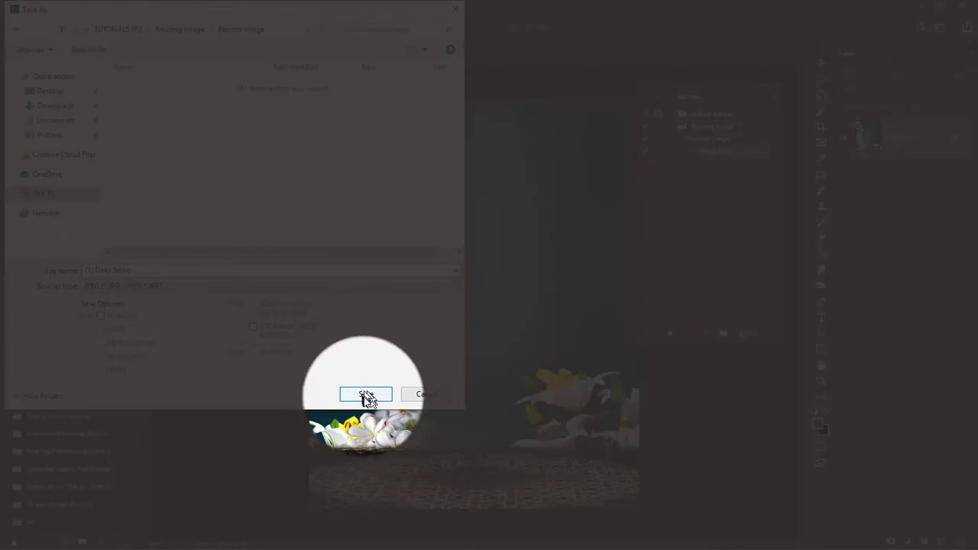
- Save the photo in this folder under its existing file name as a JPEG with quality 12 (Maximum)
{"action": "left_click", "coordinate": [366, 394]}
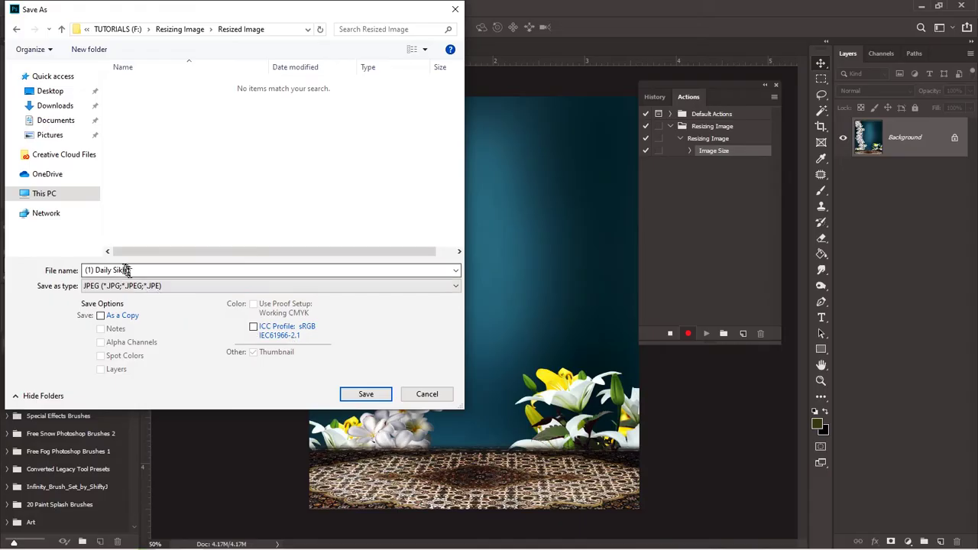
{"action": "left_click_drag", "start_coordinate": [134, 270], "coordinate": [86, 275]}
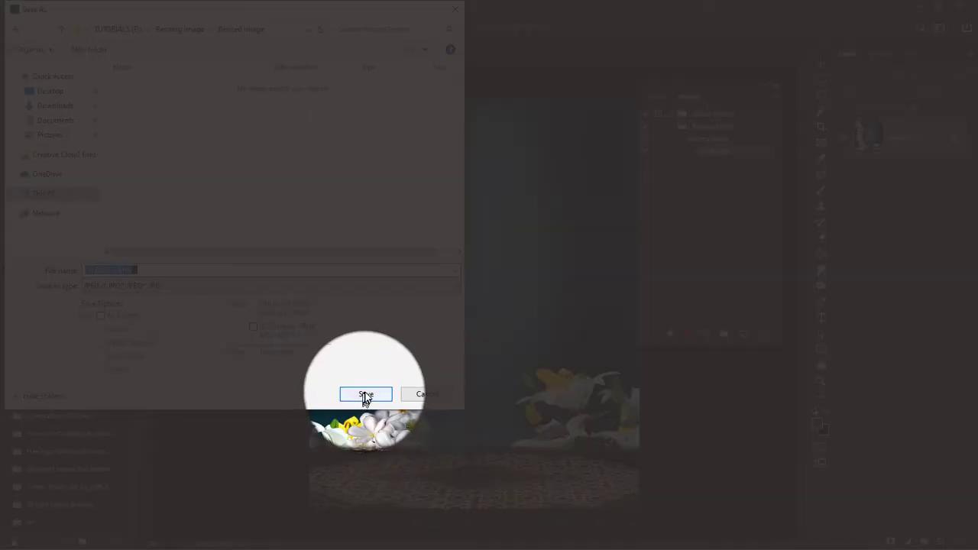
{"action": "left_click", "coordinate": [366, 396]}
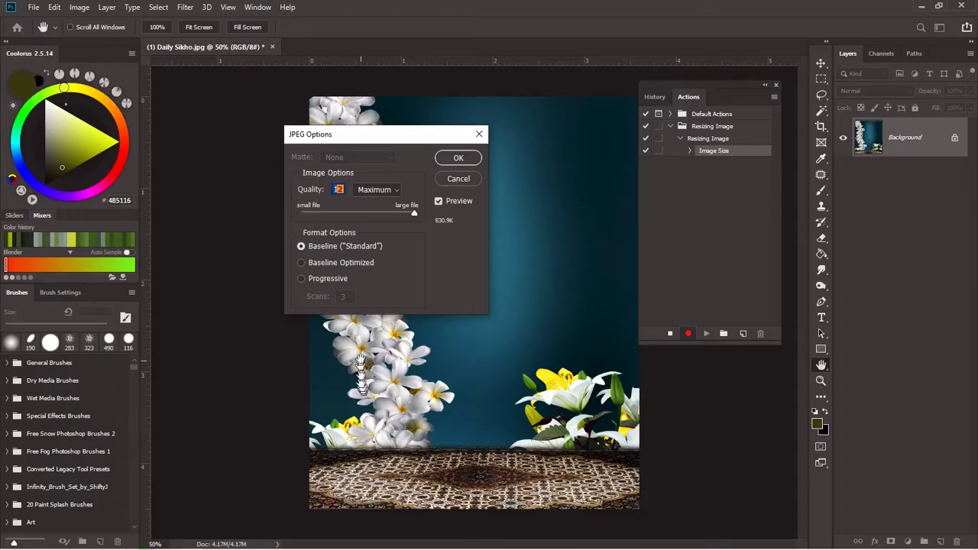
{"action": "left_click_drag", "start_coordinate": [383, 140], "coordinate": [412, 134]}
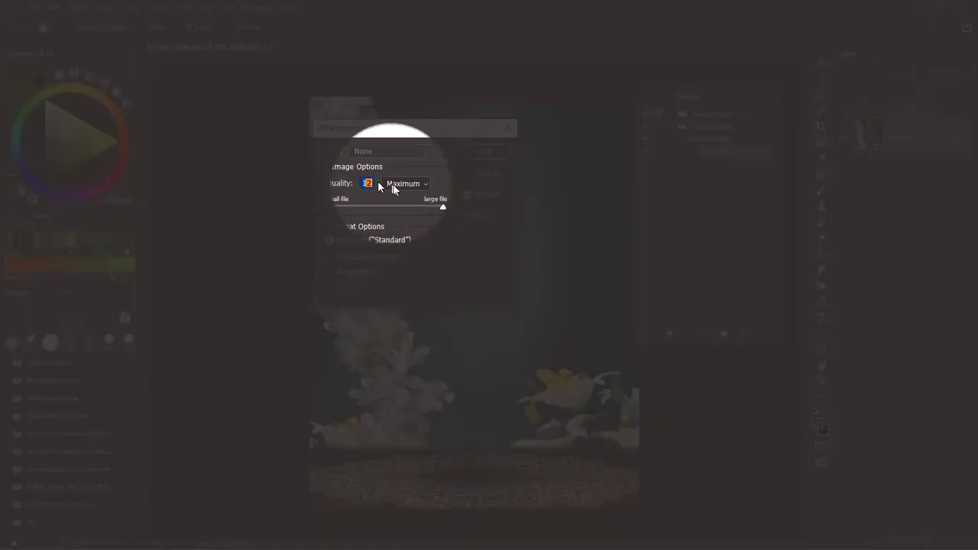
{"action": "left_click", "coordinate": [486, 153]}
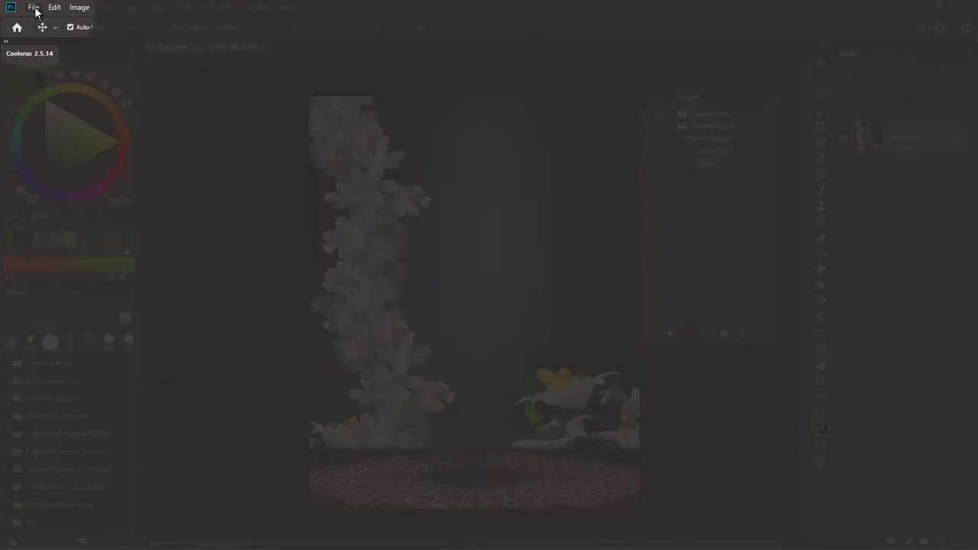
- Close the saved photo as part of the action and stop recording
{"action": "left_click", "coordinate": [33, 8]}
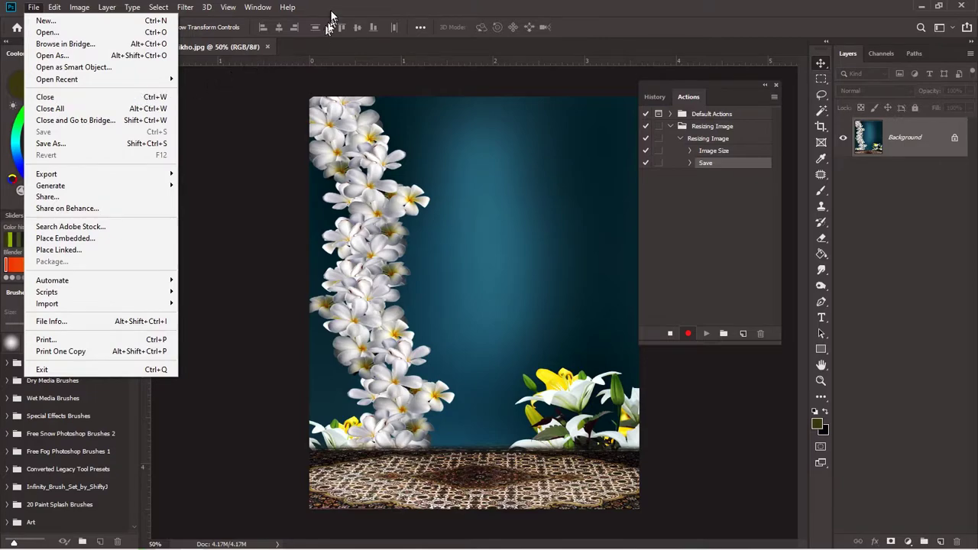
{"action": "left_click", "coordinate": [321, 28]}
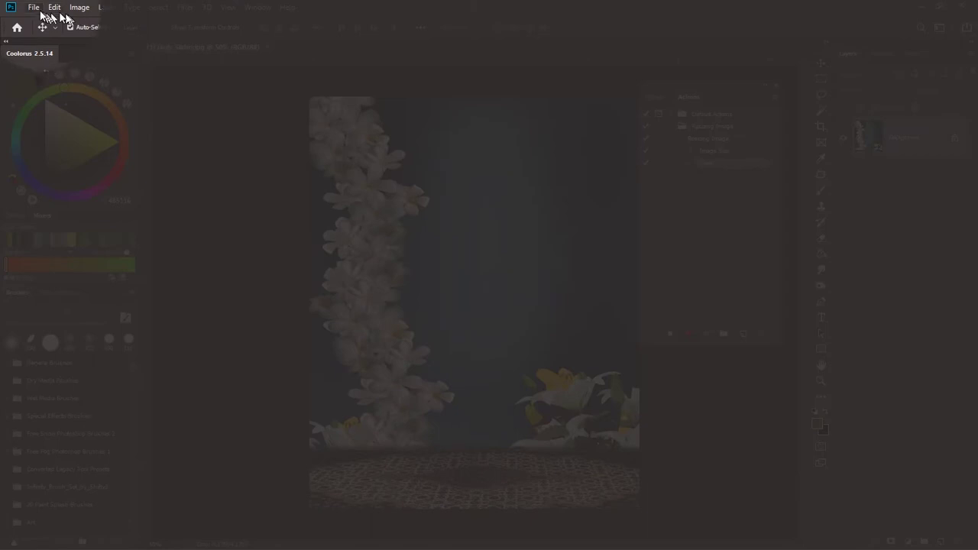
{"action": "left_click", "coordinate": [39, 9]}
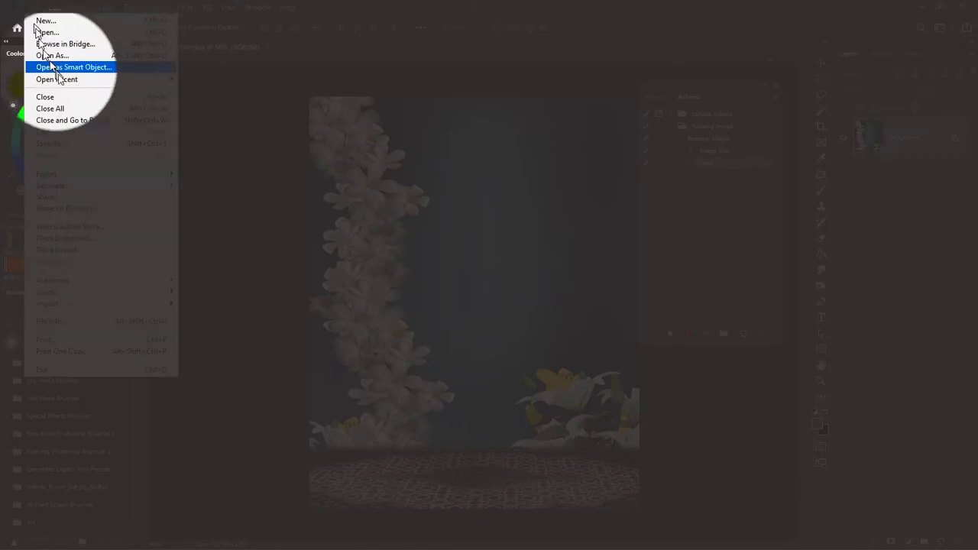
{"action": "left_click", "coordinate": [56, 98]}
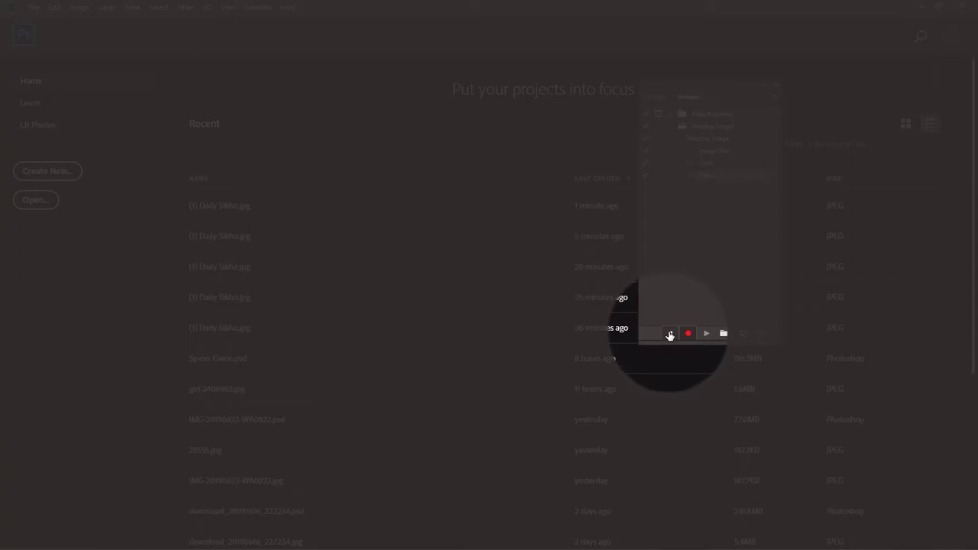
{"action": "left_click", "coordinate": [670, 334]}
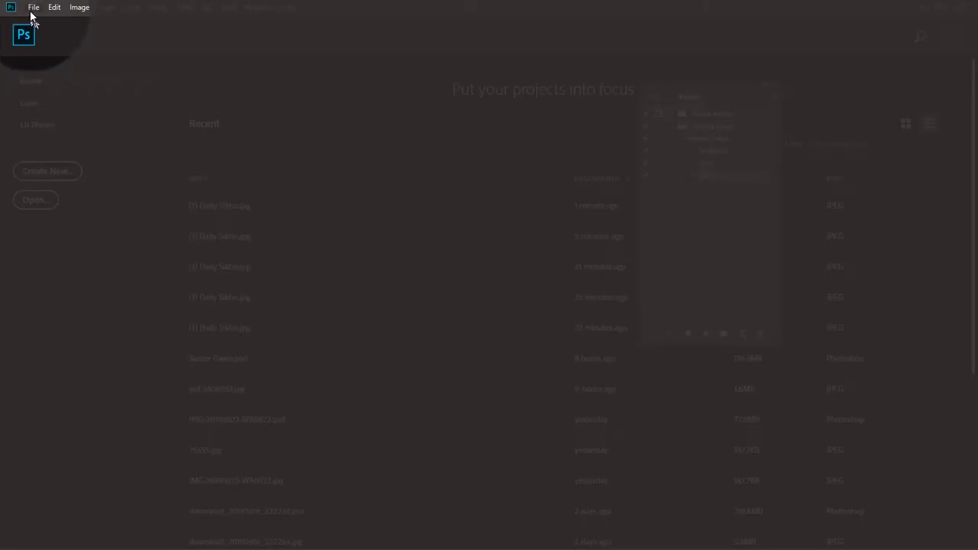
- Open the Batch automation and choose the Resizing Image set with the Resizing Image action
{"action": "left_click", "coordinate": [33, 7]}
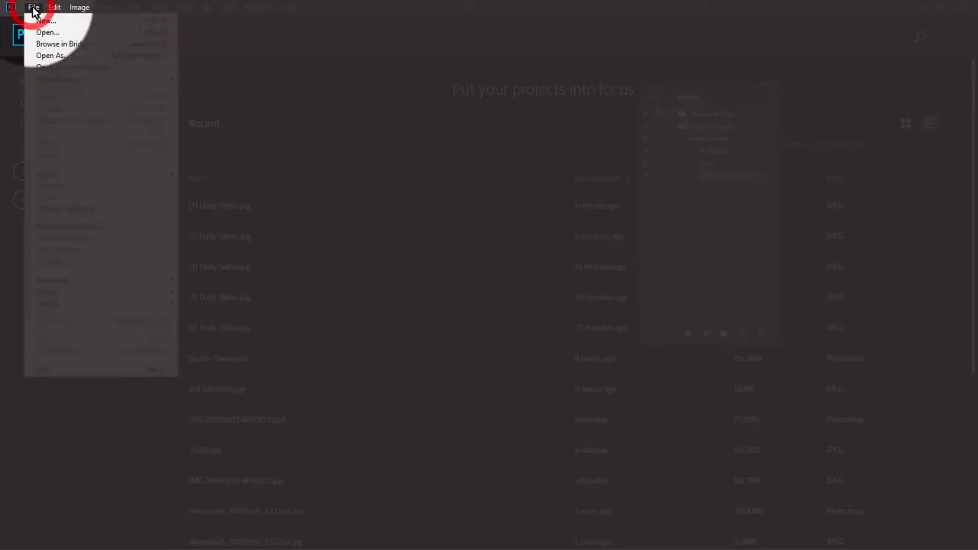
{"action": "mouse_move", "coordinate": [115, 282]}
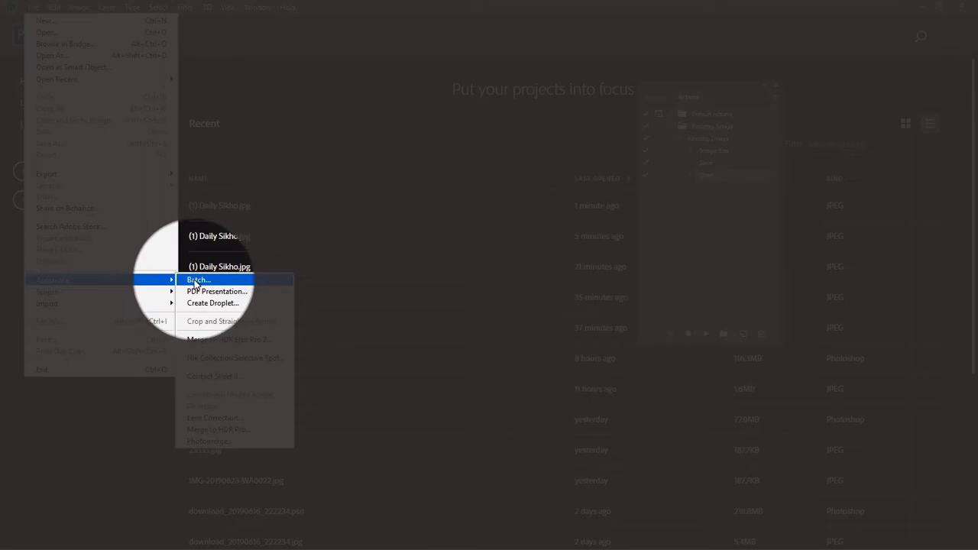
{"action": "left_click", "coordinate": [195, 281]}
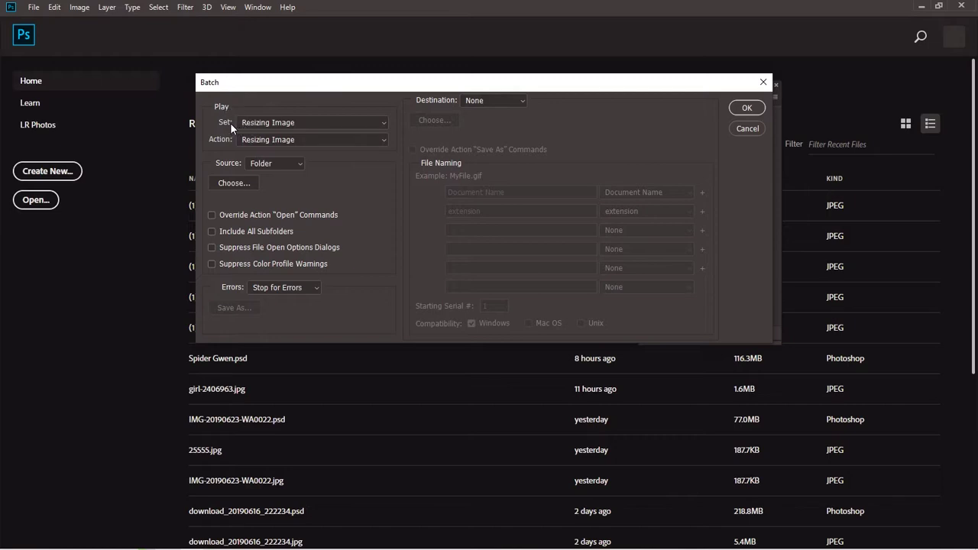
{"action": "left_click", "coordinate": [381, 125]}
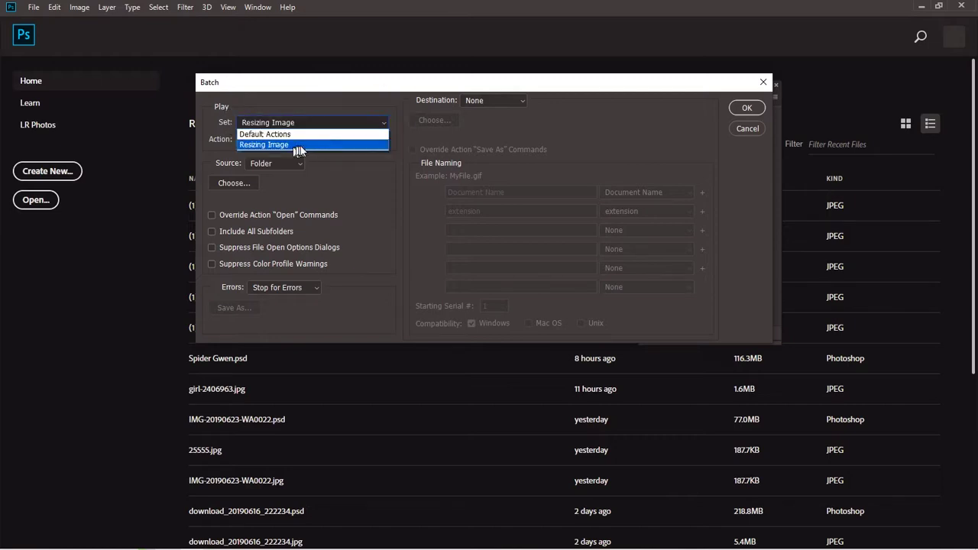
{"action": "left_click", "coordinate": [329, 144]}
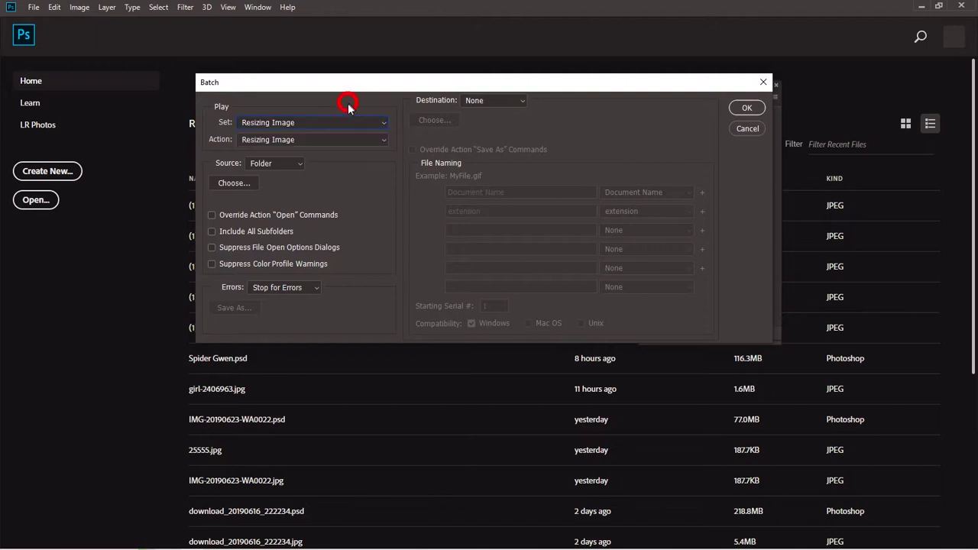
{"action": "left_click", "coordinate": [343, 124]}
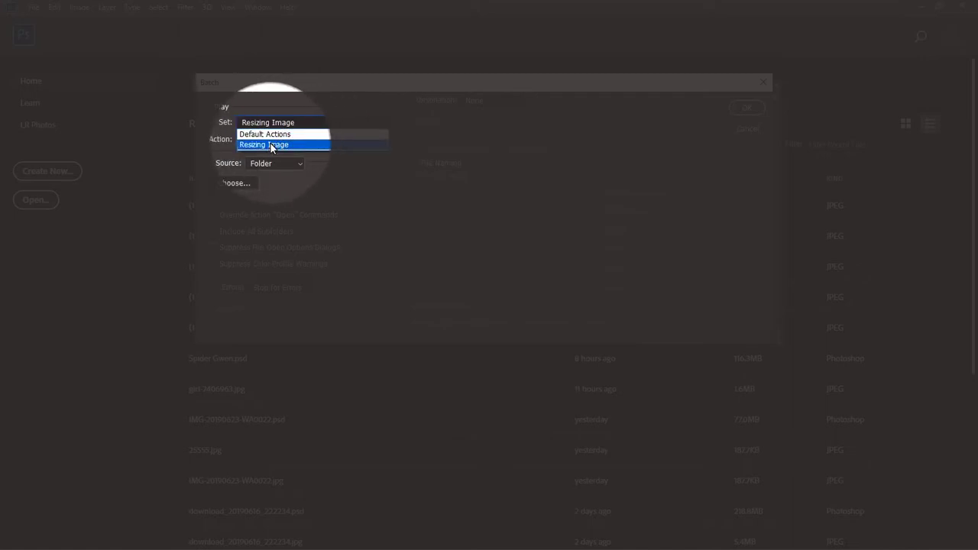
{"action": "left_click", "coordinate": [270, 146]}
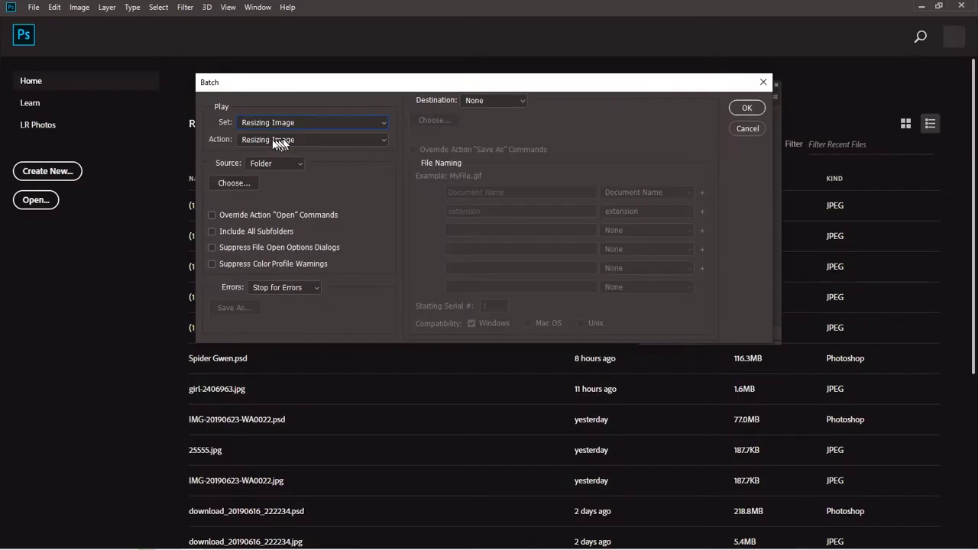
{"action": "left_click", "coordinate": [360, 141]}
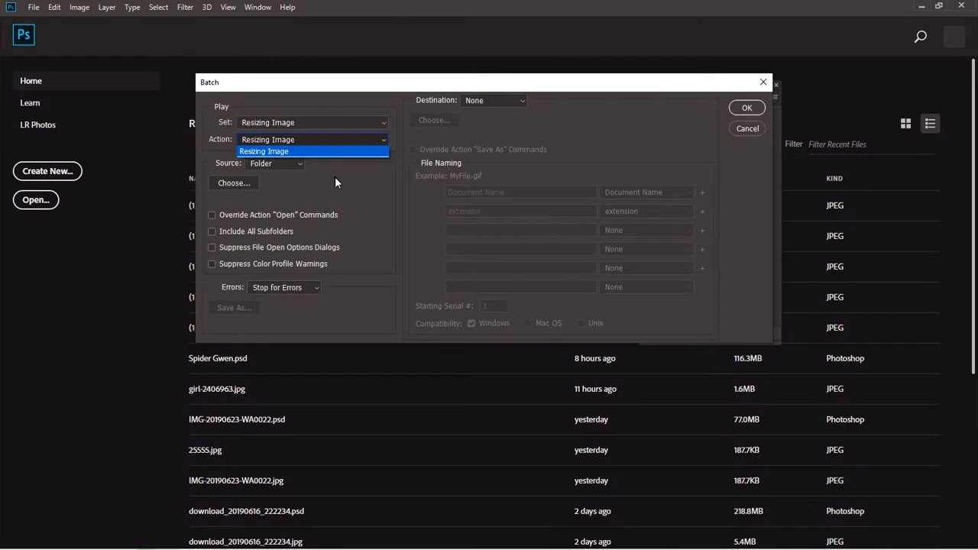
{"action": "left_click", "coordinate": [337, 177]}
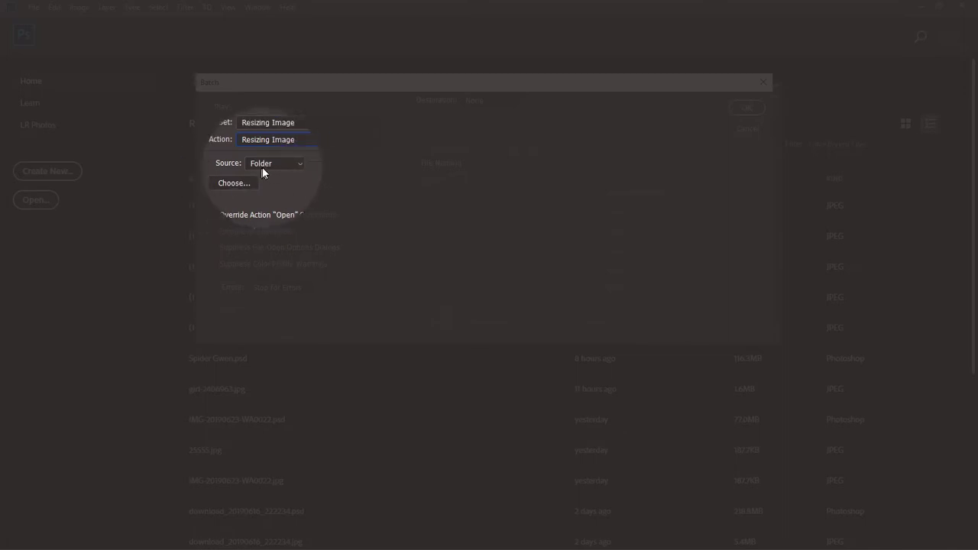
- Choose the Original Image folder inside Resizing Image on the TUTORIALS (F:) drive as the batch source folder
{"action": "left_click", "coordinate": [234, 185]}
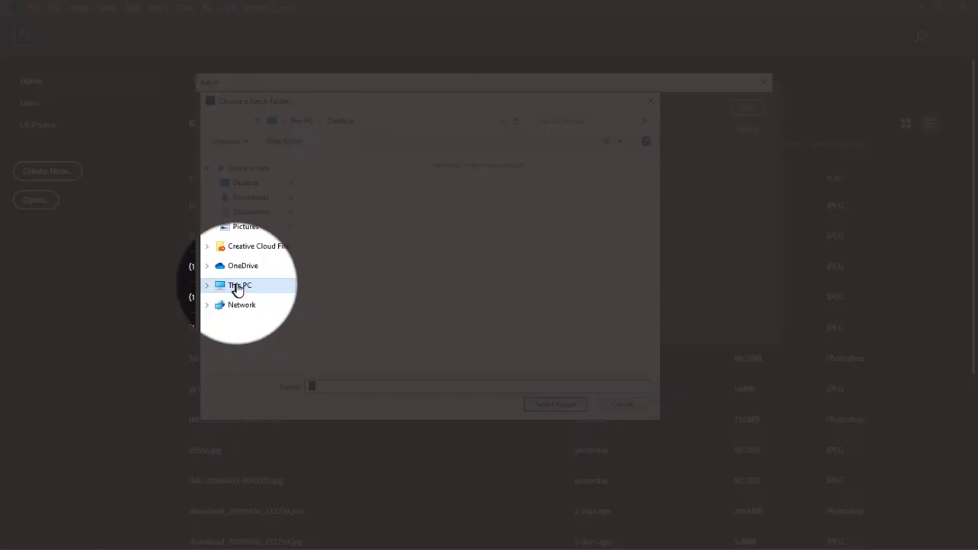
{"action": "left_click", "coordinate": [239, 285]}
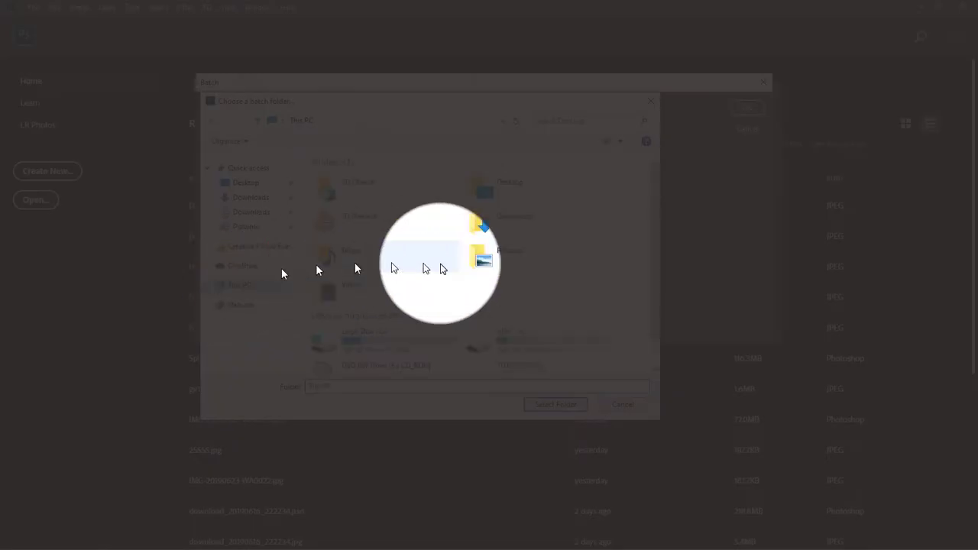
{"action": "scroll", "coordinate": [640, 319], "scroll_direction": "down", "scroll_amount": 1}
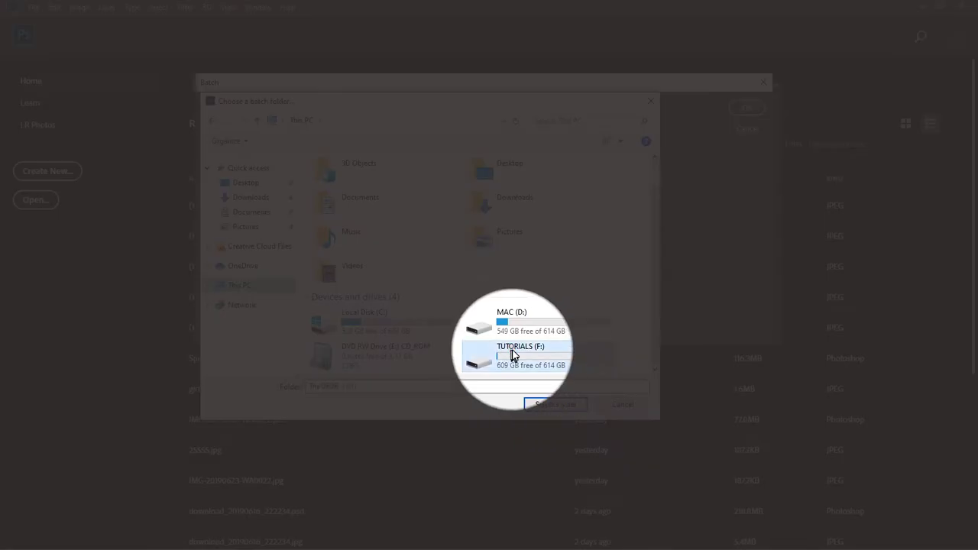
{"action": "double_click", "coordinate": [498, 354]}
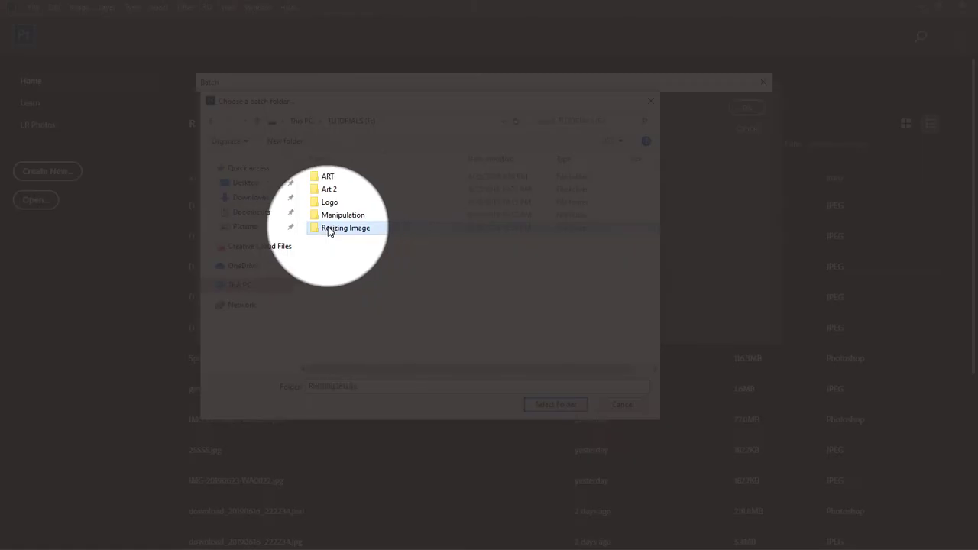
{"action": "double_click", "coordinate": [328, 228]}
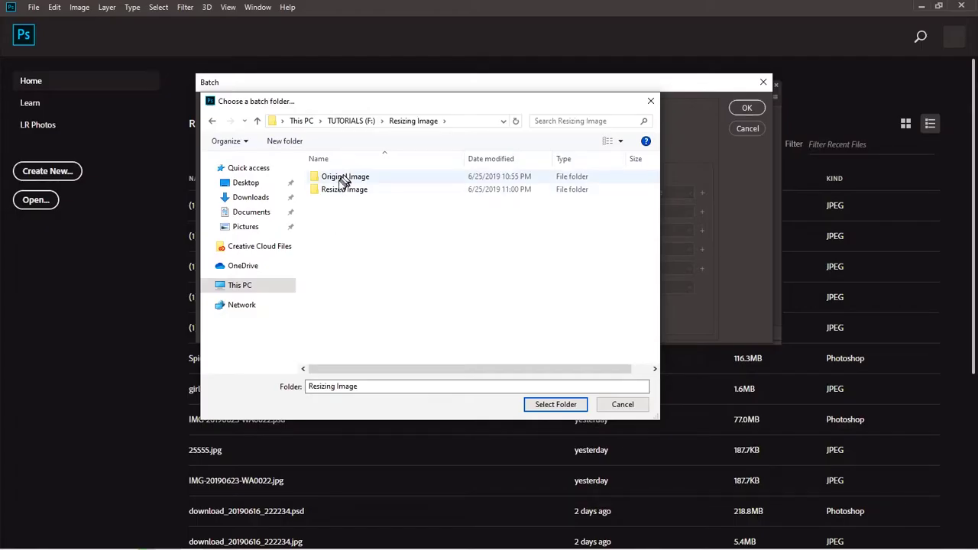
{"action": "left_click", "coordinate": [341, 180]}
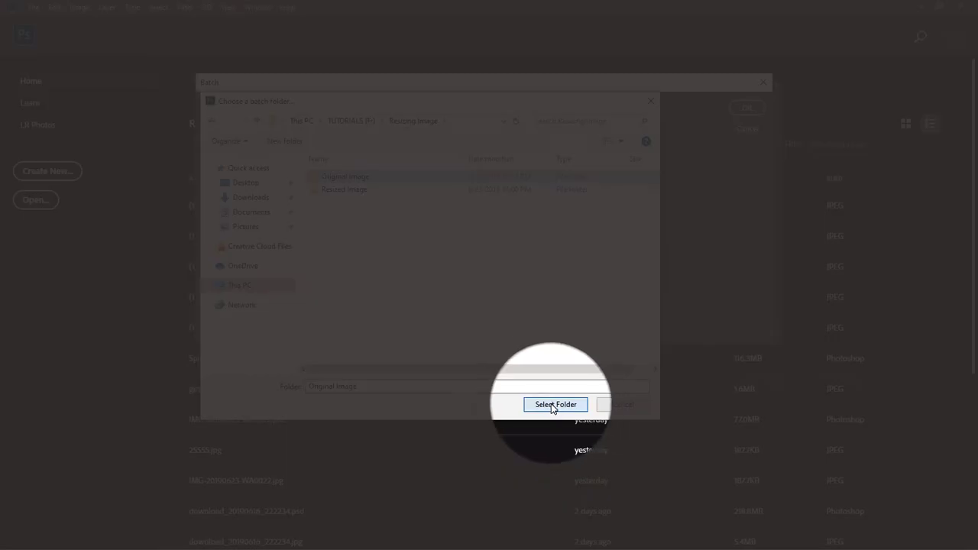
{"action": "left_click", "coordinate": [554, 405]}
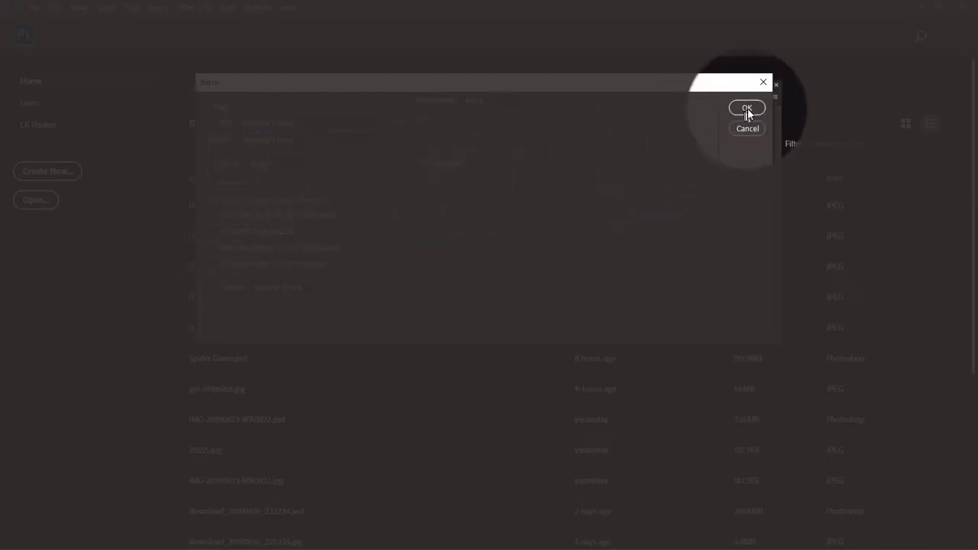
- Run the batch on the source folder and minimize the program window to reach the desktop
{"action": "left_click", "coordinate": [747, 108]}
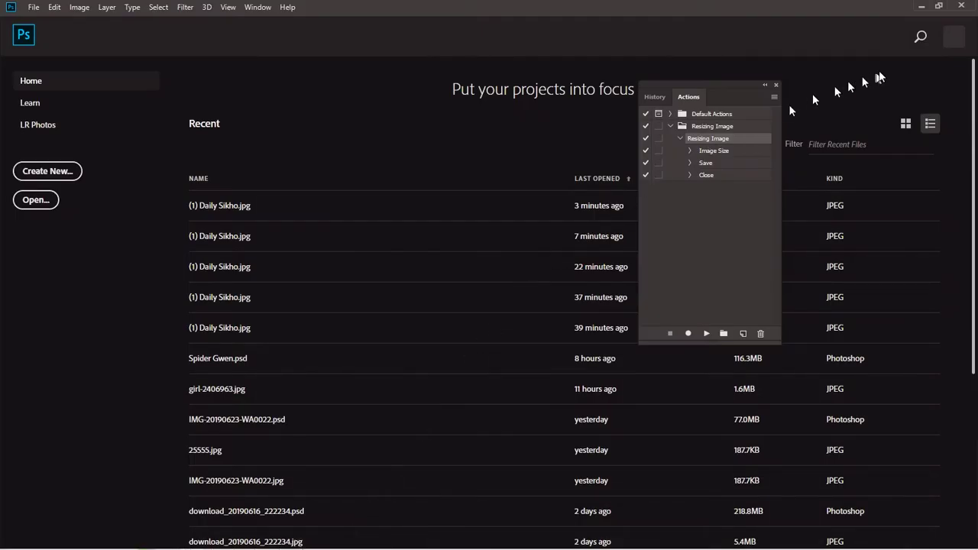
{"action": "left_click", "coordinate": [922, 8]}
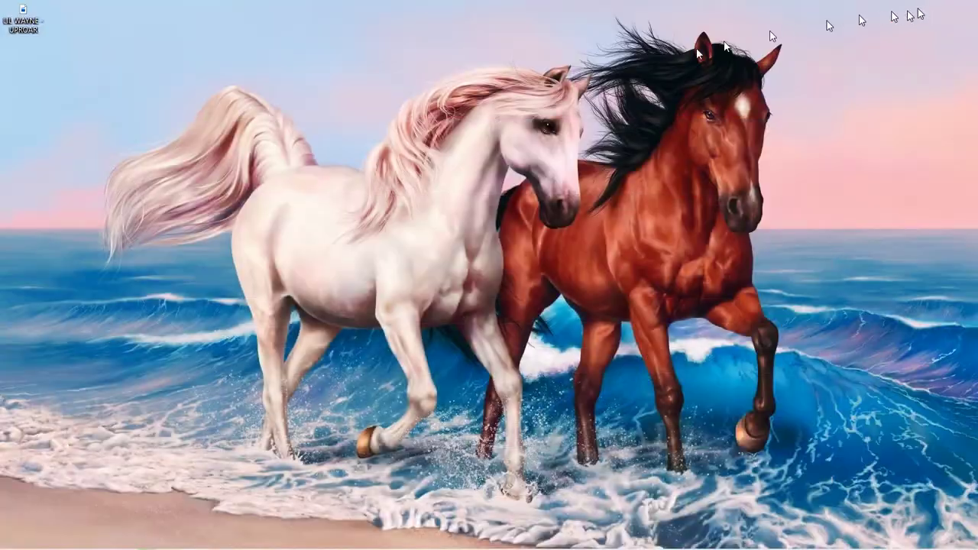
- Switch to File Explorer and open the Resized Image folder inside Resizing Image on the TUTORIALS (F:) drive
{"action": "left_click", "coordinate": [78, 541]}
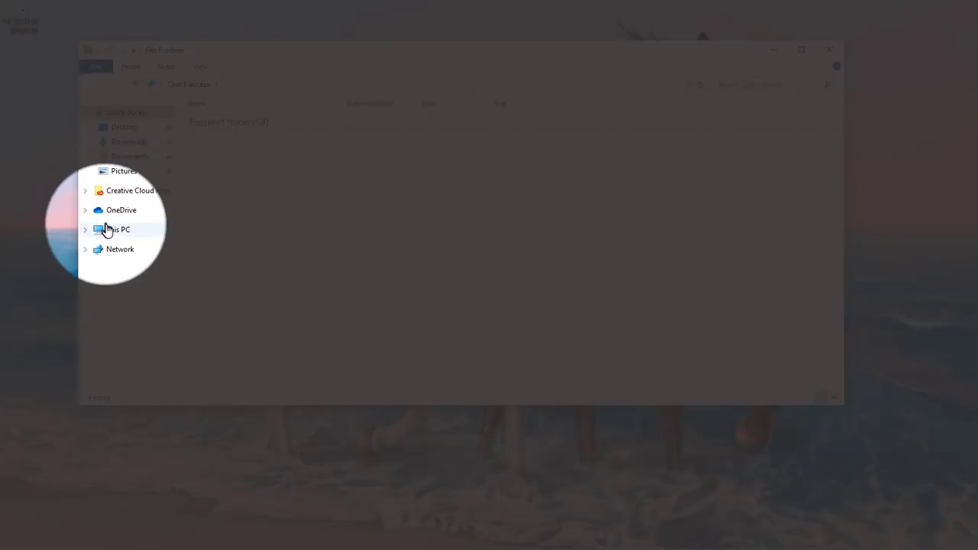
{"action": "left_click", "coordinate": [103, 229]}
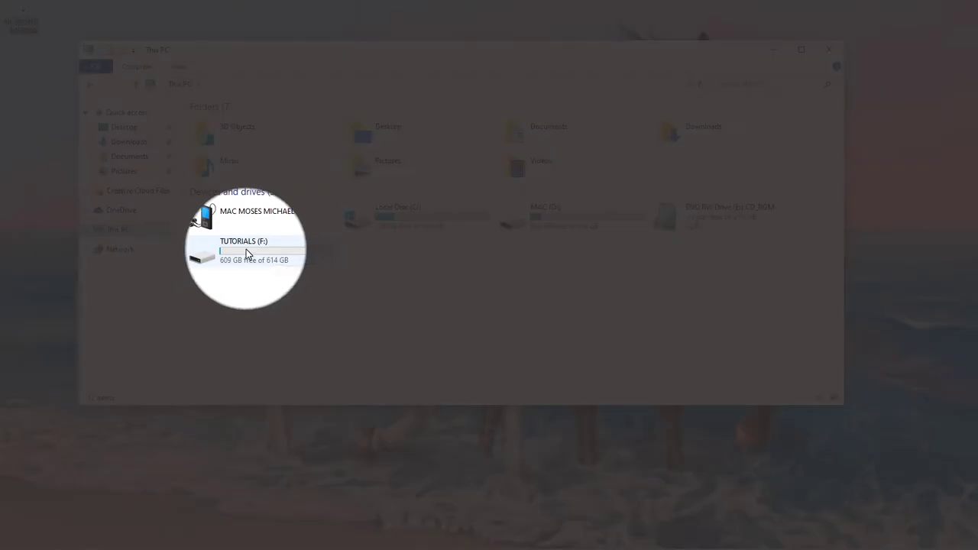
{"action": "double_click", "coordinate": [246, 254]}
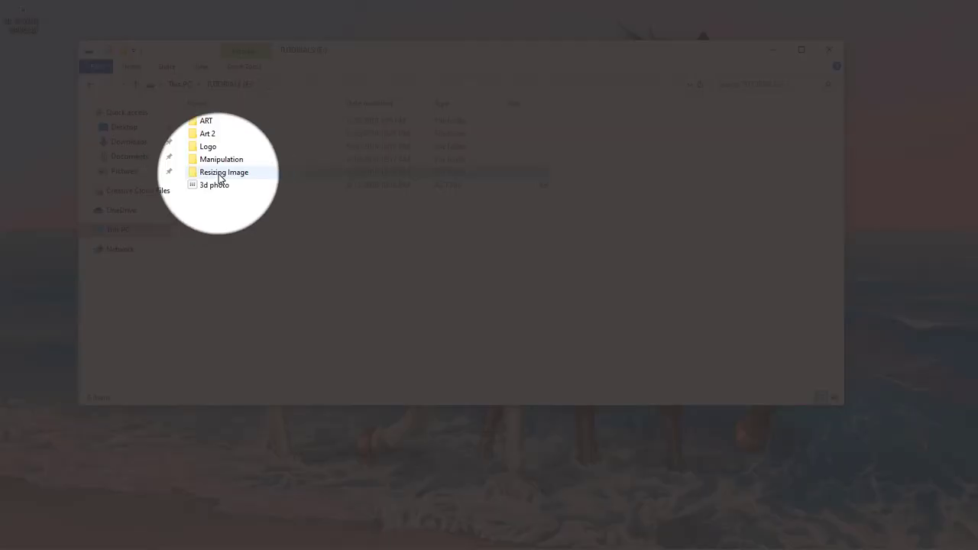
{"action": "double_click", "coordinate": [220, 173]}
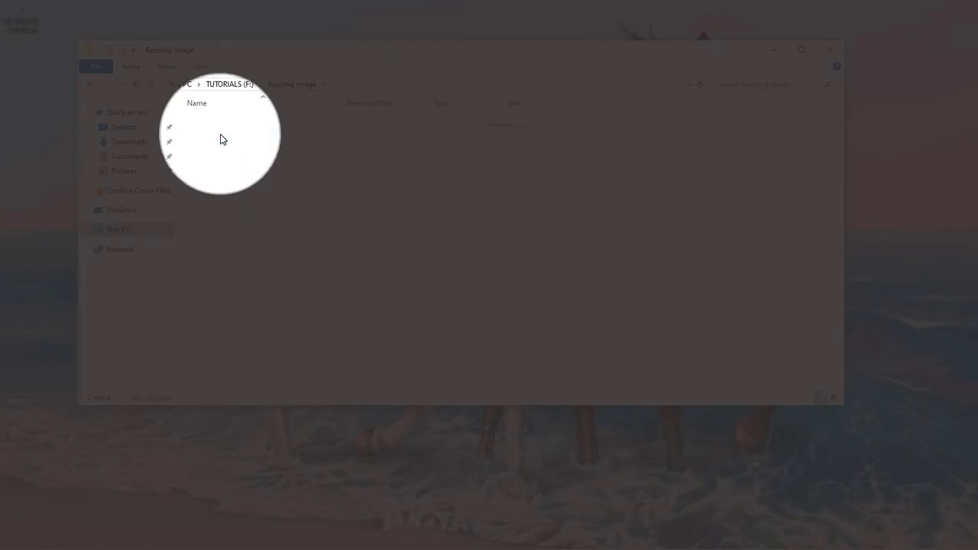
{"action": "double_click", "coordinate": [220, 135]}
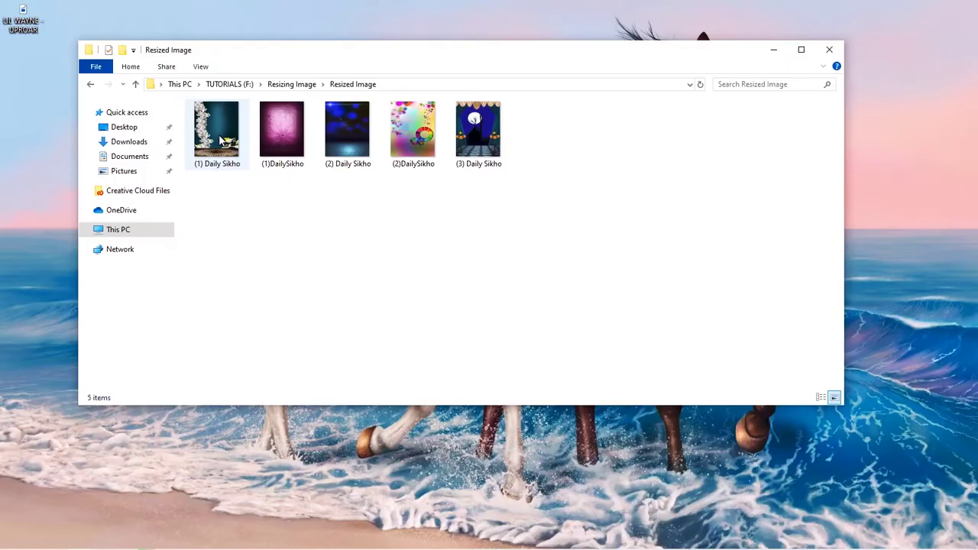
- Select all the output images in the Resized Image folder, clear the selection, and check each image individually
{"action": "left_click_drag", "start_coordinate": [543, 220], "coordinate": [211, 102]}
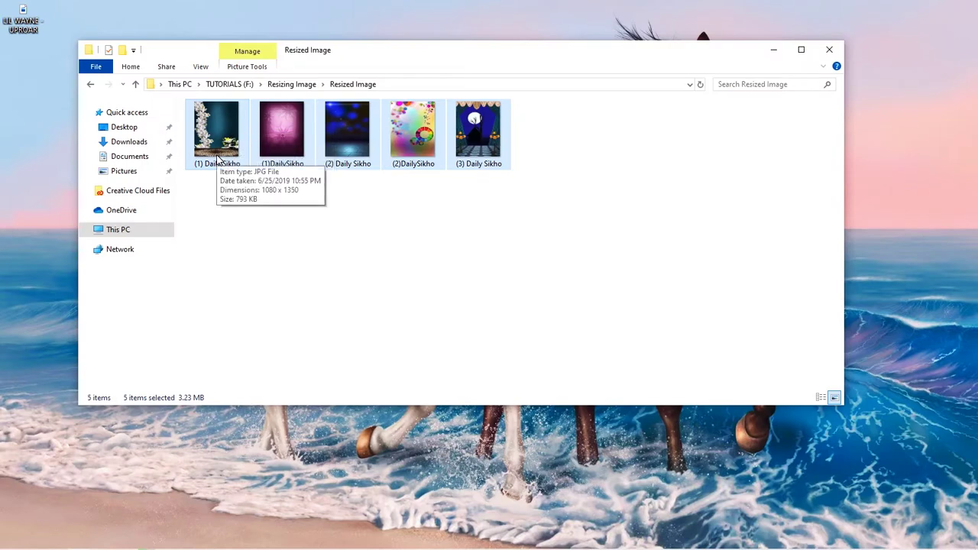
{"action": "left_click", "coordinate": [307, 234]}
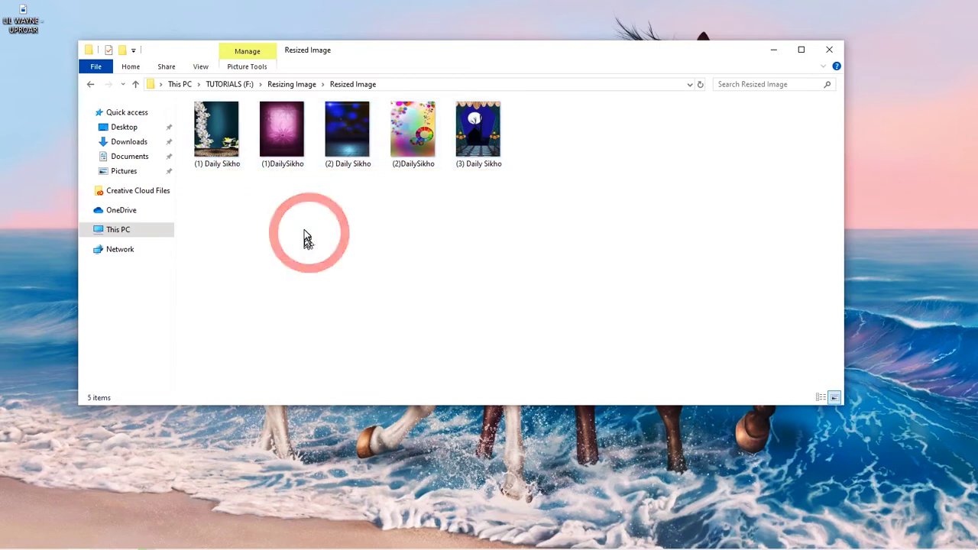
{"action": "left_click", "coordinate": [218, 168]}
{"action": "left_click", "coordinate": [279, 169]}
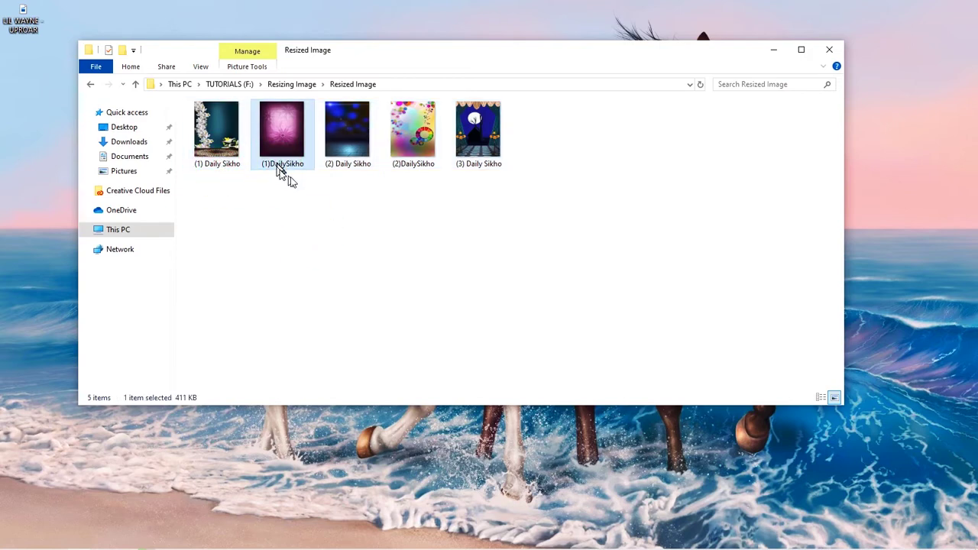
{"action": "left_click", "coordinate": [344, 171]}
{"action": "left_click", "coordinate": [404, 169]}
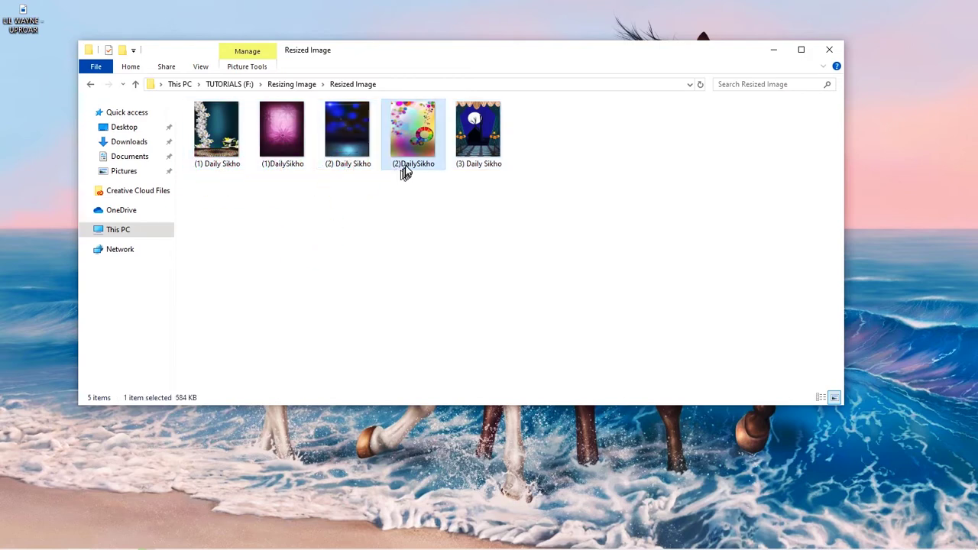
{"action": "left_click", "coordinate": [467, 171]}
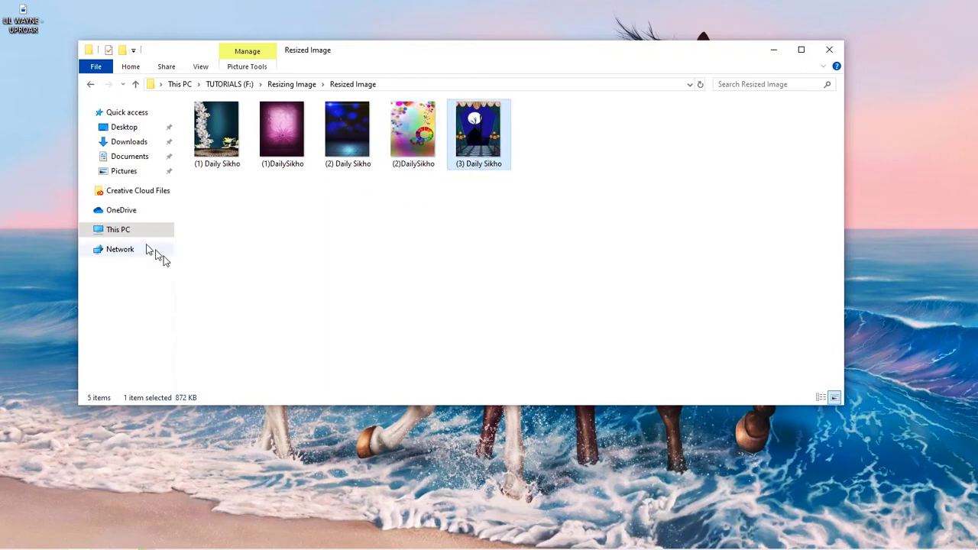
- Check the pixel dimensions and resolution in the detailed properties of the "(1) Daily Sikho" image, and close the properties
{"action": "mouse_move", "coordinate": [223, 144]}
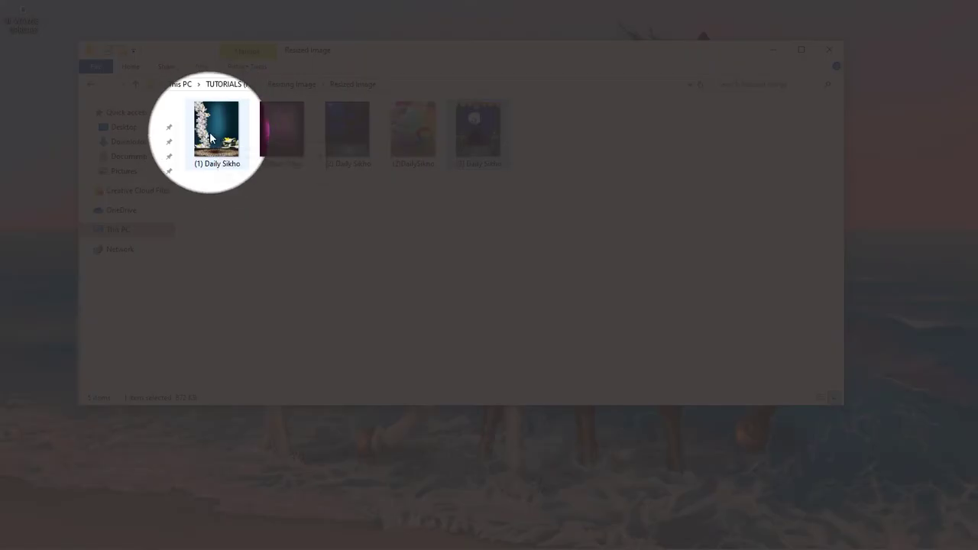
{"action": "right_click", "coordinate": [214, 141]}
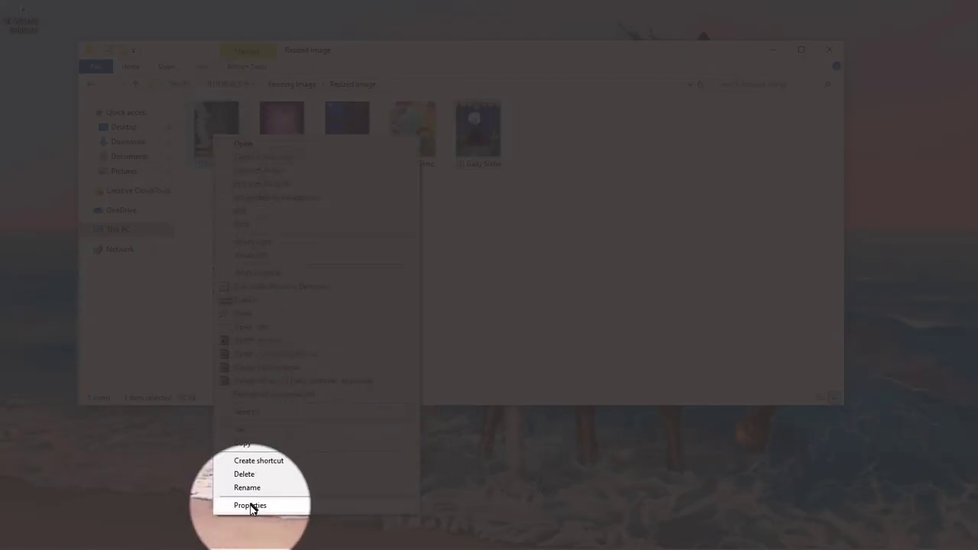
{"action": "left_click", "coordinate": [250, 505]}
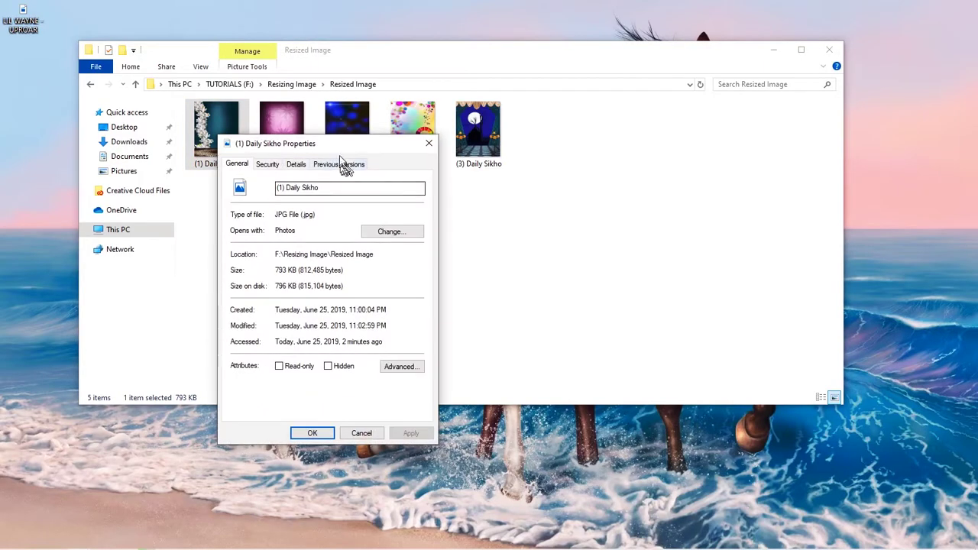
{"action": "left_click_drag", "start_coordinate": [336, 145], "coordinate": [360, 139]}
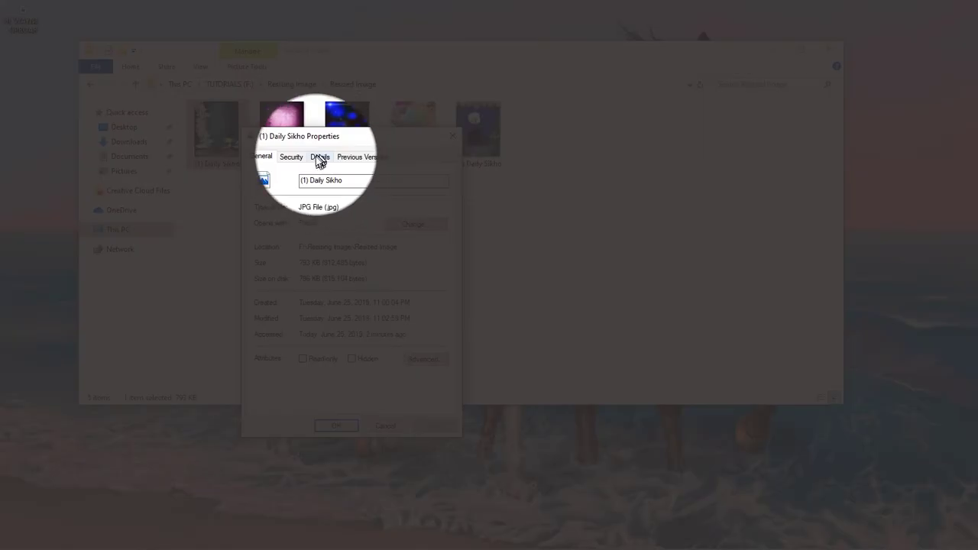
{"action": "left_click", "coordinate": [319, 158]}
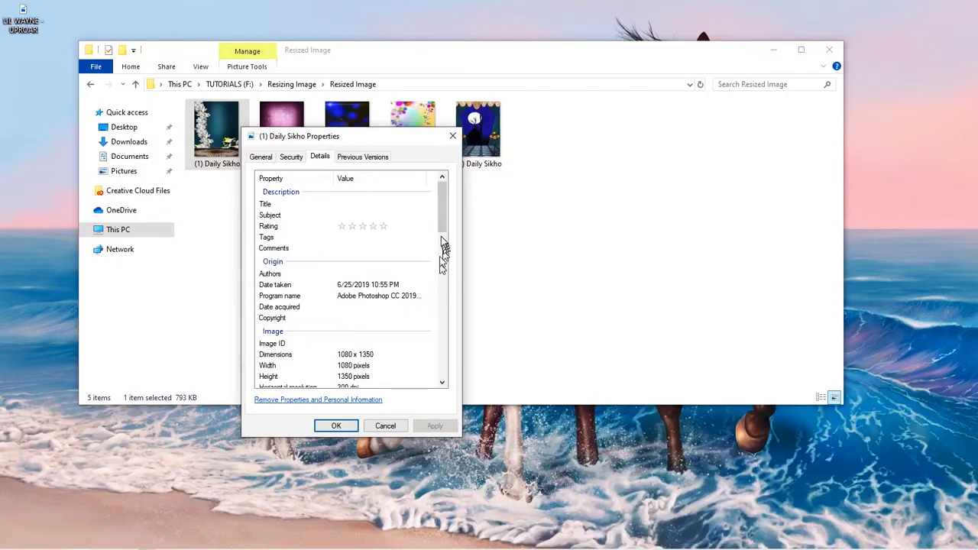
{"action": "scroll", "coordinate": [443, 252], "scroll_direction": "down", "scroll_amount": 3}
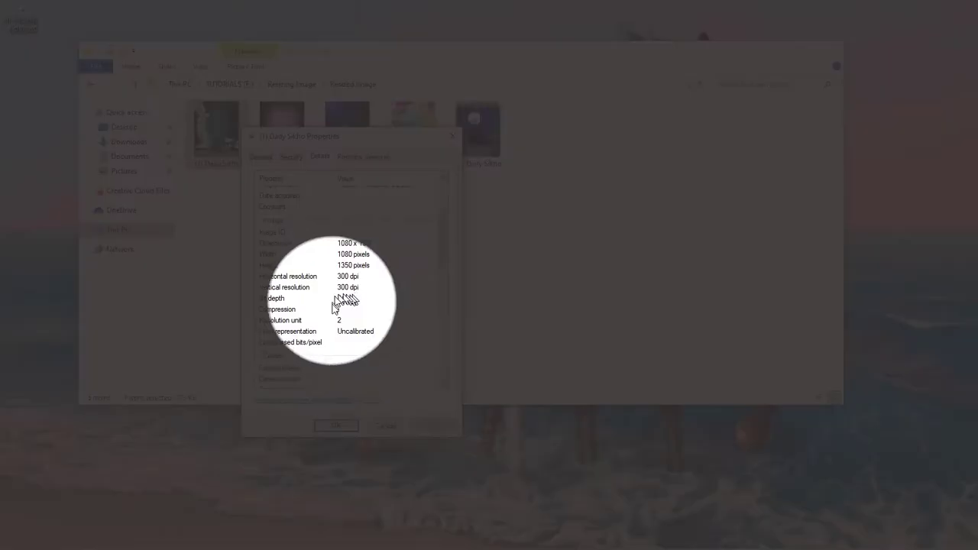
{"action": "left_click", "coordinate": [335, 426]}
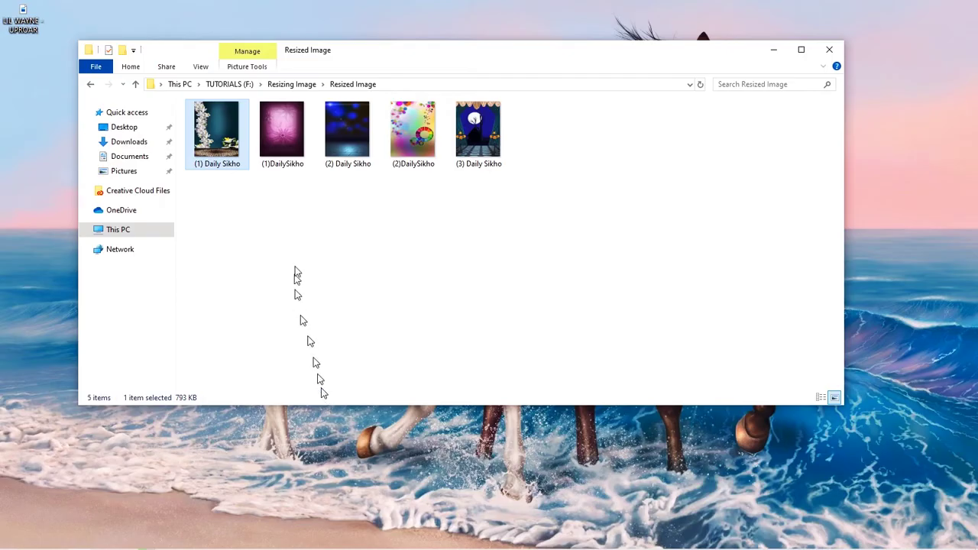
- Check the pixel dimensions and resolution in the detailed properties of the "(1)DailySikho" image, and close the properties
{"action": "right_click", "coordinate": [282, 140]}
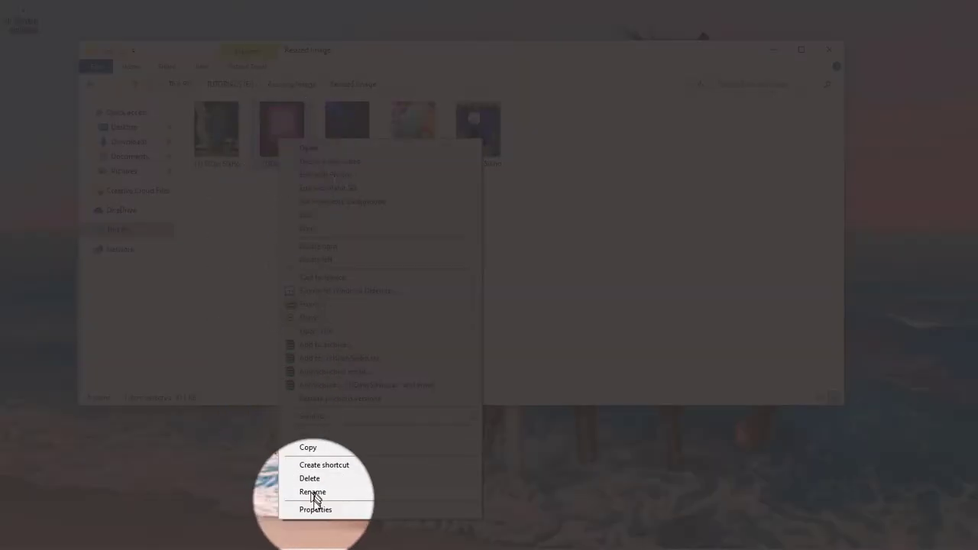
{"action": "left_click", "coordinate": [316, 511]}
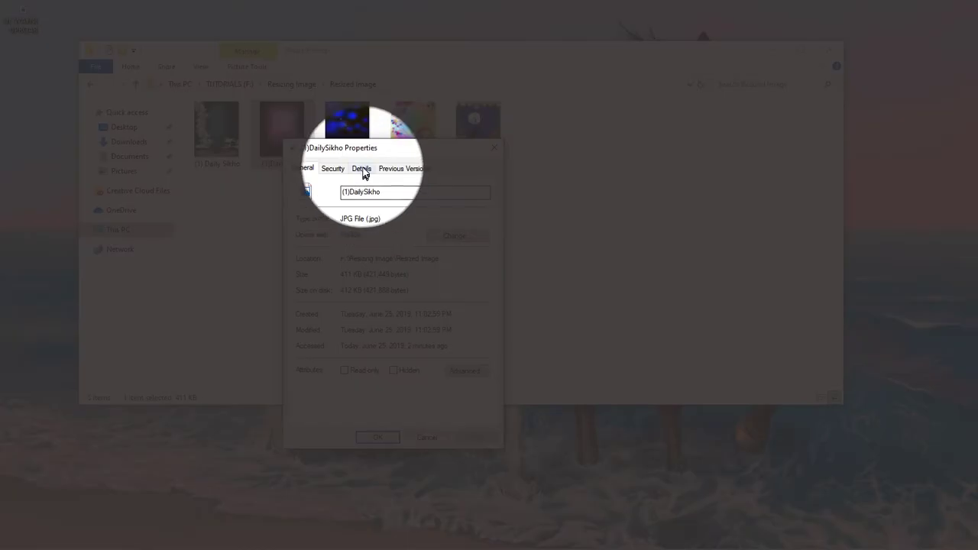
{"action": "left_click", "coordinate": [362, 169]}
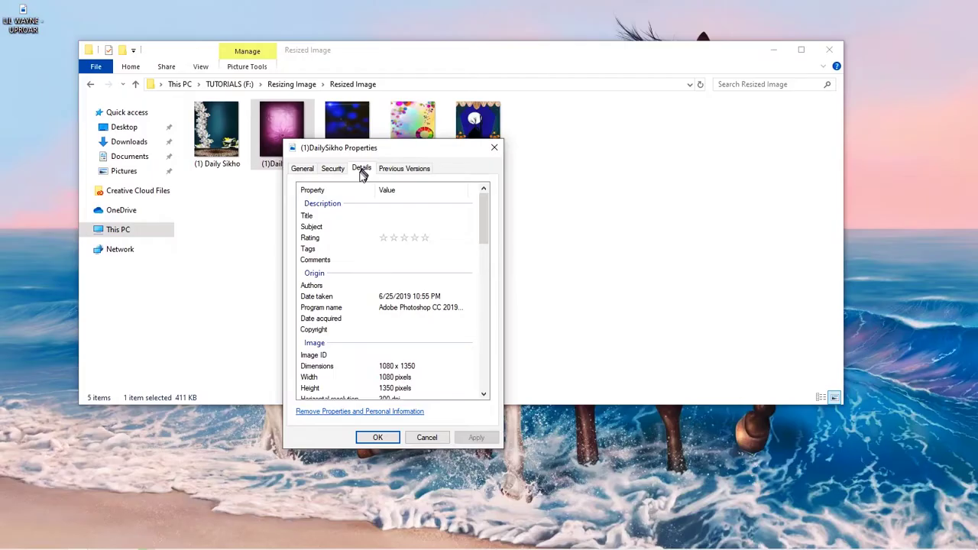
{"action": "left_click_drag", "start_coordinate": [483, 241], "coordinate": [480, 262]}
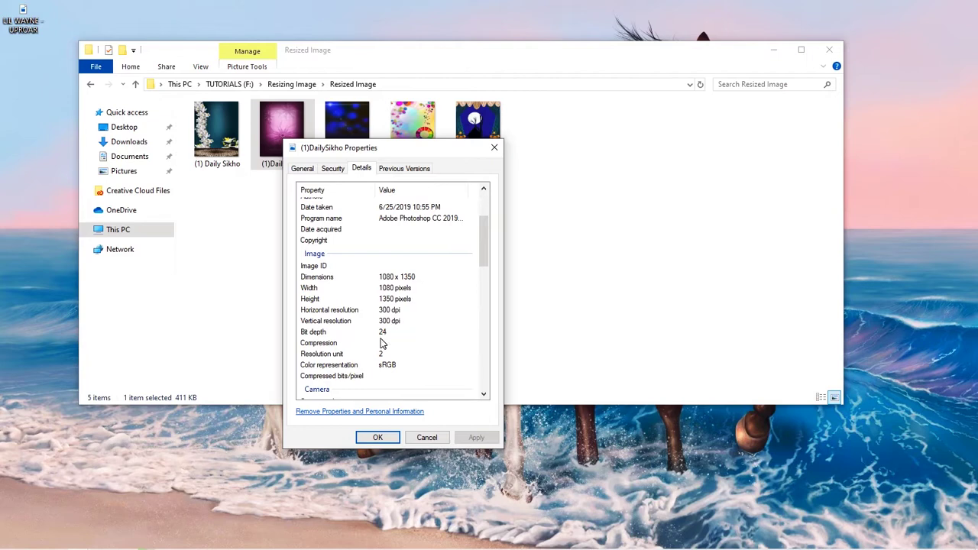
{"action": "left_click", "coordinate": [384, 438]}
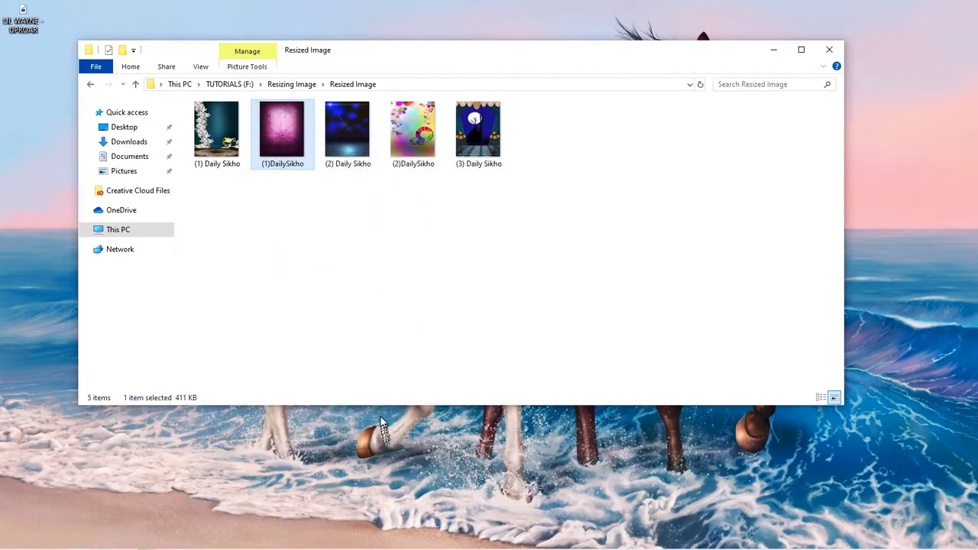